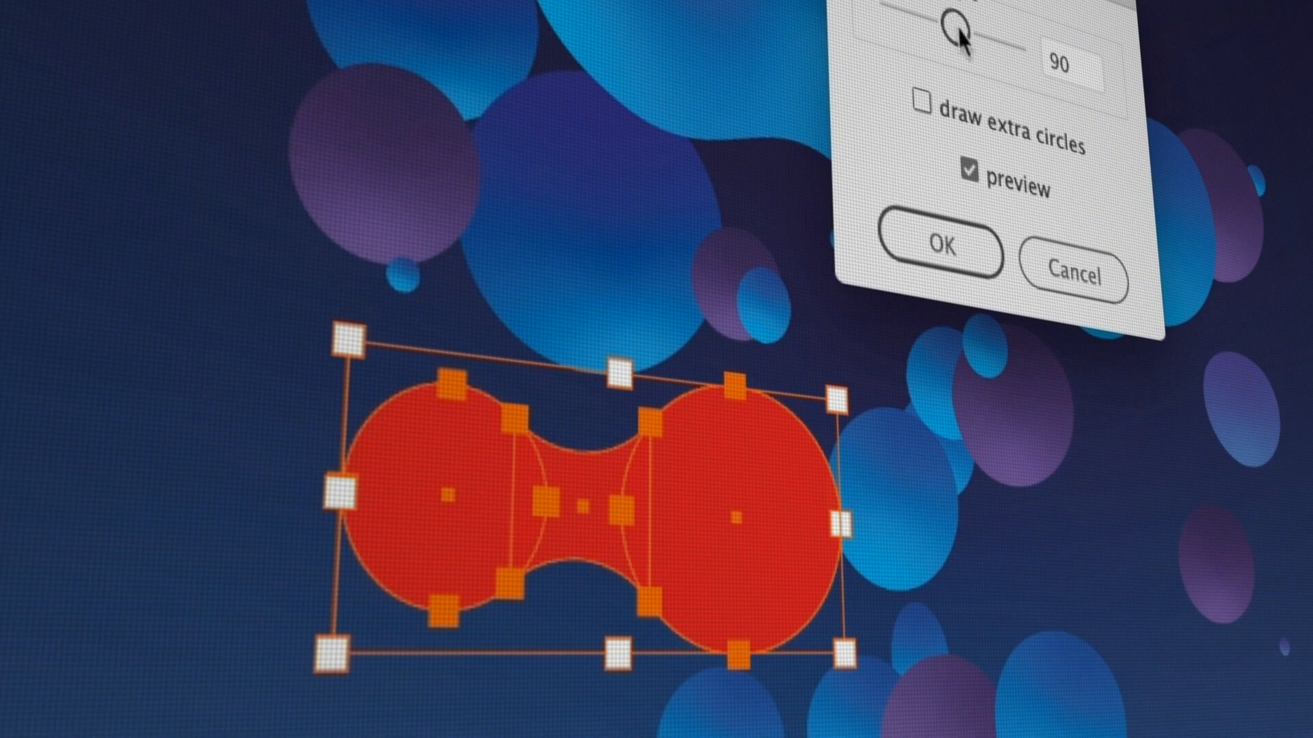
Step: Try different center angles for the Metaball connection between the two red circles with preview on, including 3.5
drag(960, 31, 901, 13)
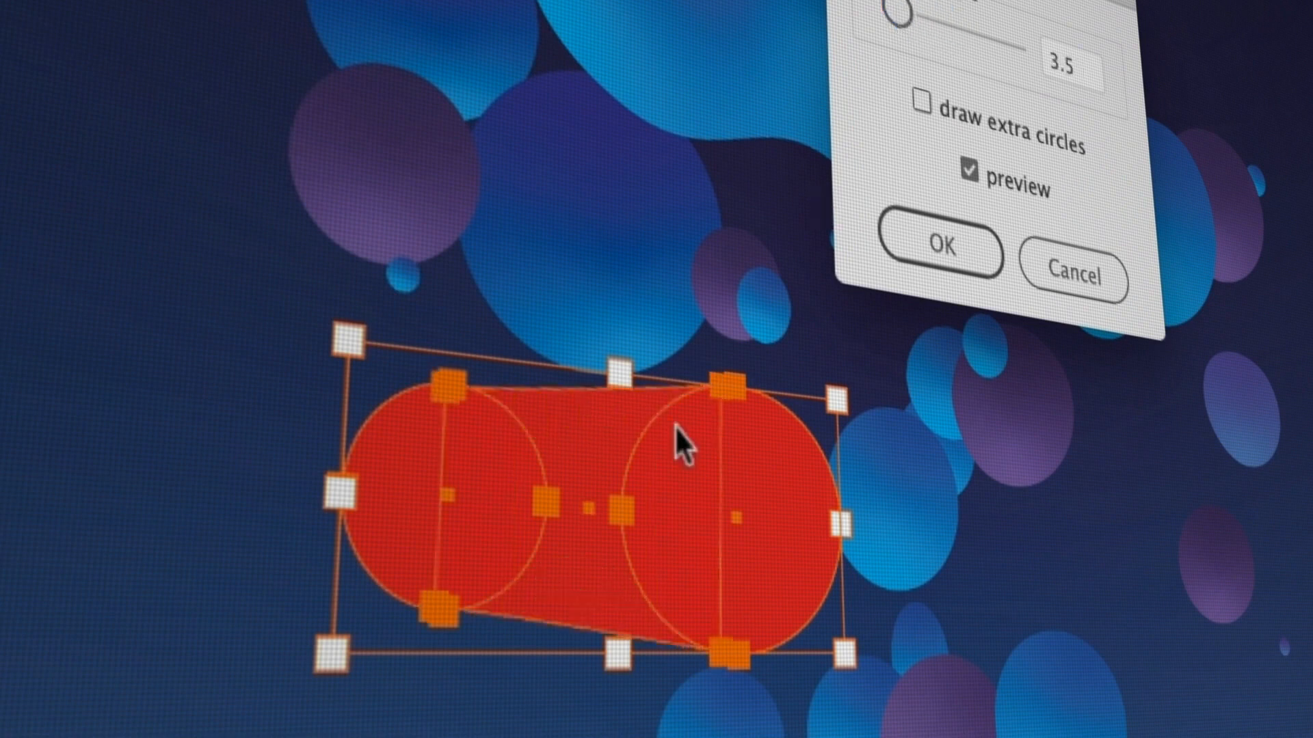
drag(899, 12, 1002, 46)
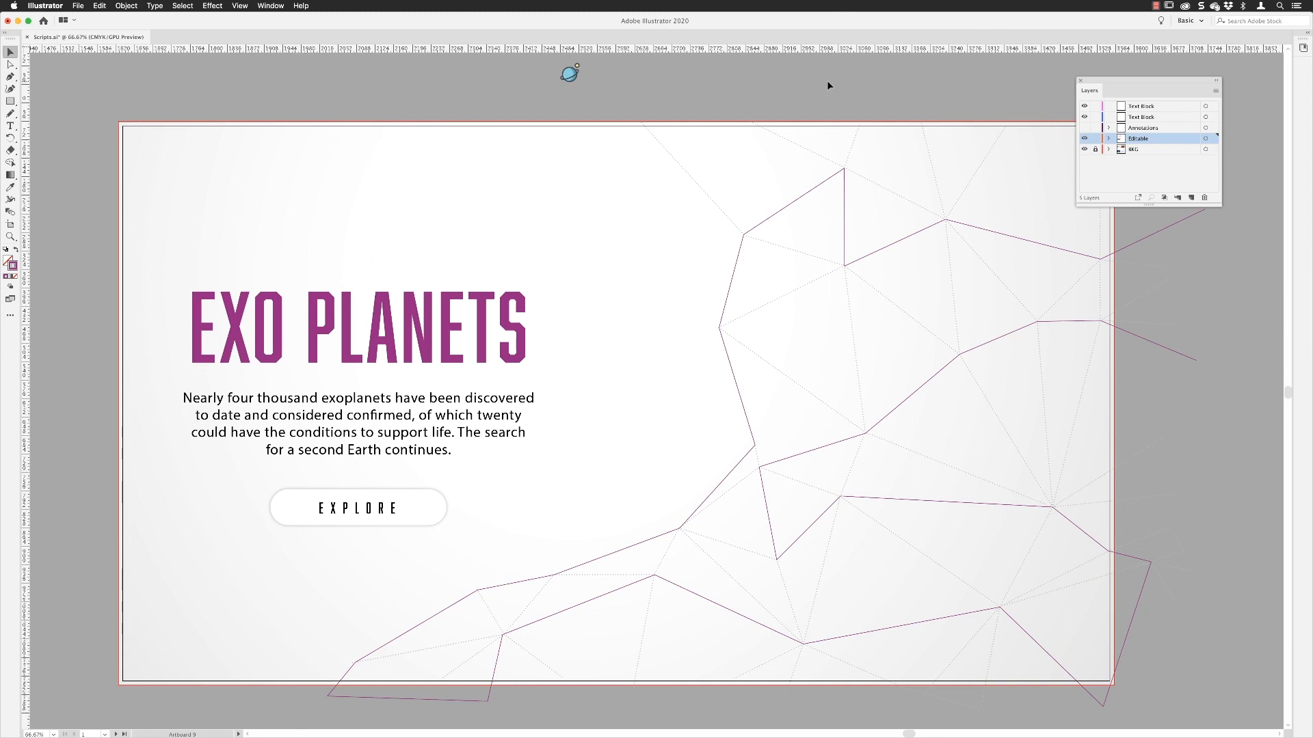
Step: Nudge the small planet icon above the artboard and expand the Editable layer to list its objects
drag(570, 74, 574, 93)
click(650, 104)
click(845, 203)
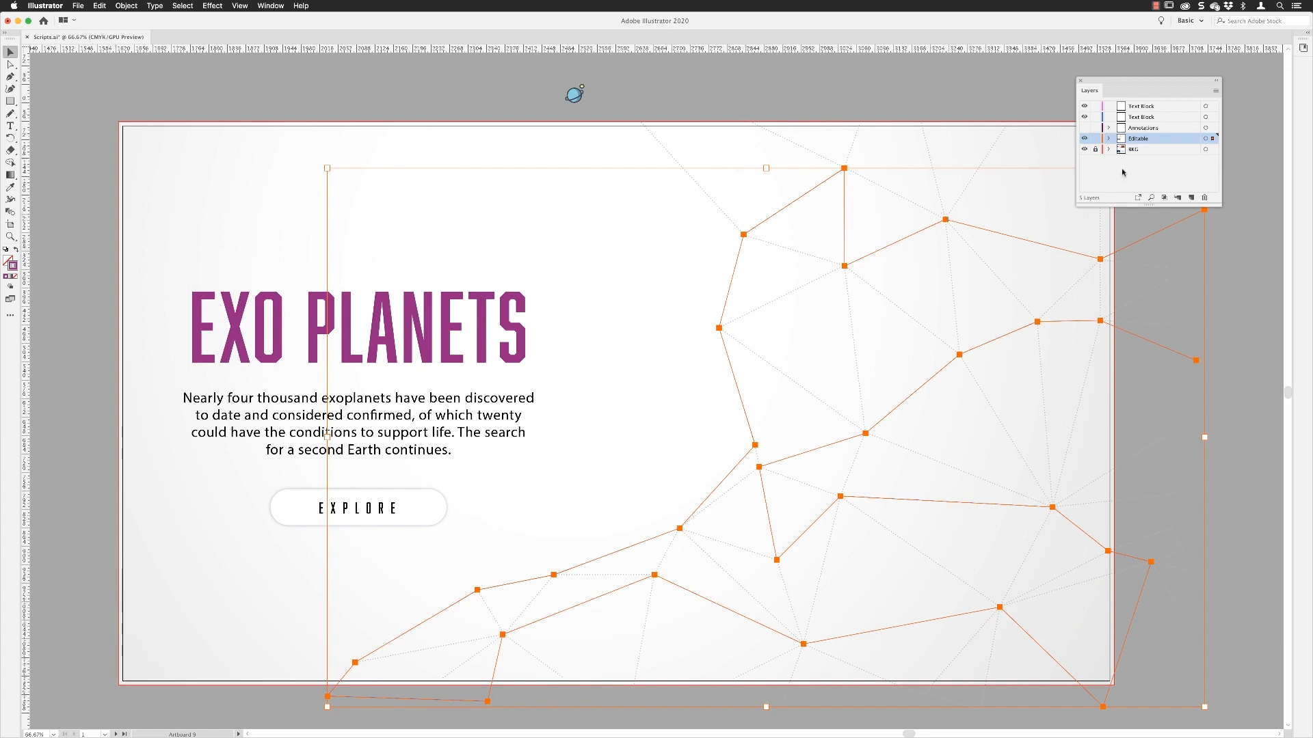
click(1109, 139)
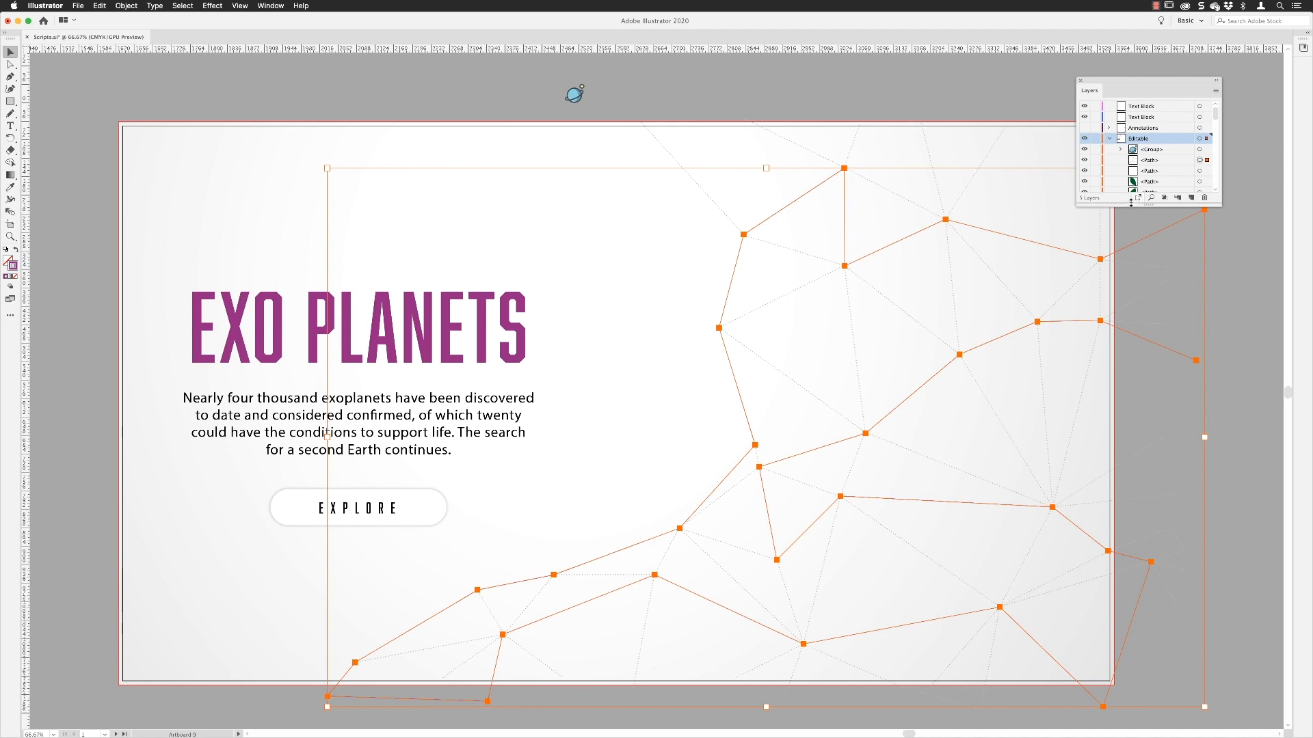
click(976, 78)
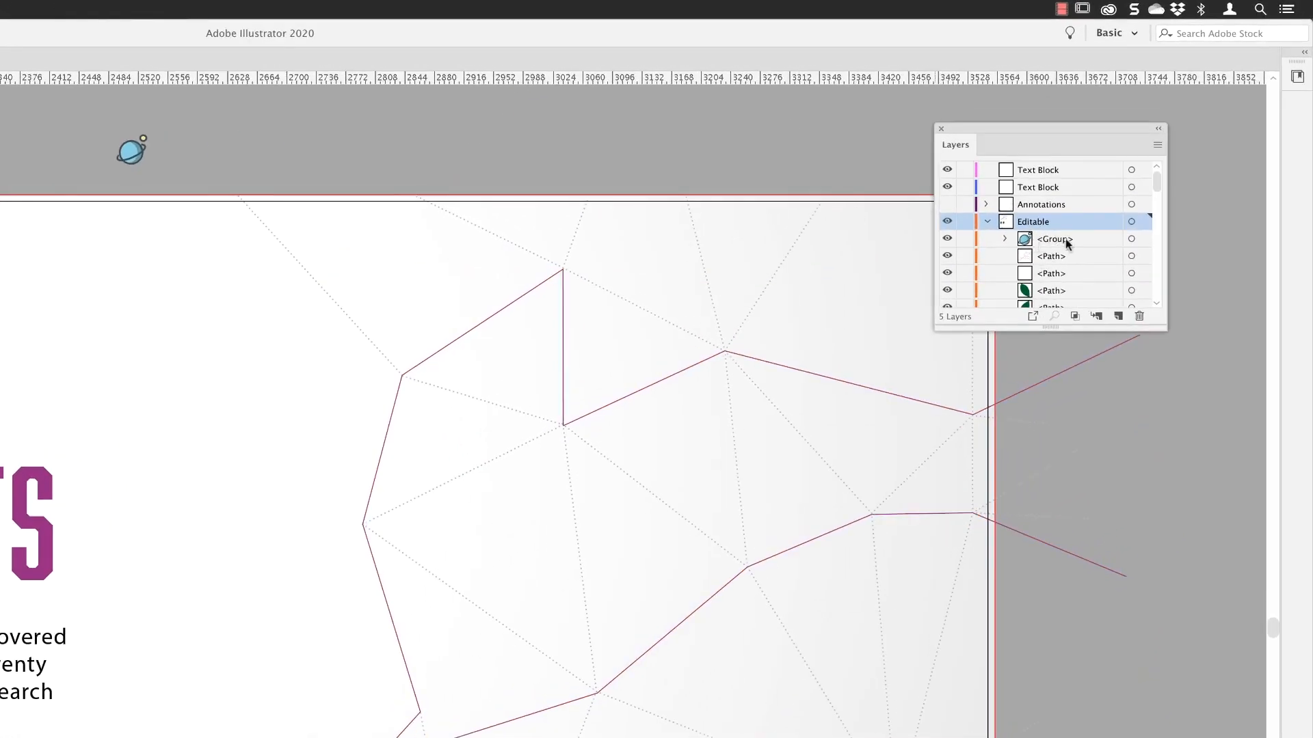
Step: Check that the planet group sits directly above the purple zigzag path in the Editable layer's stacking order
click(1086, 239)
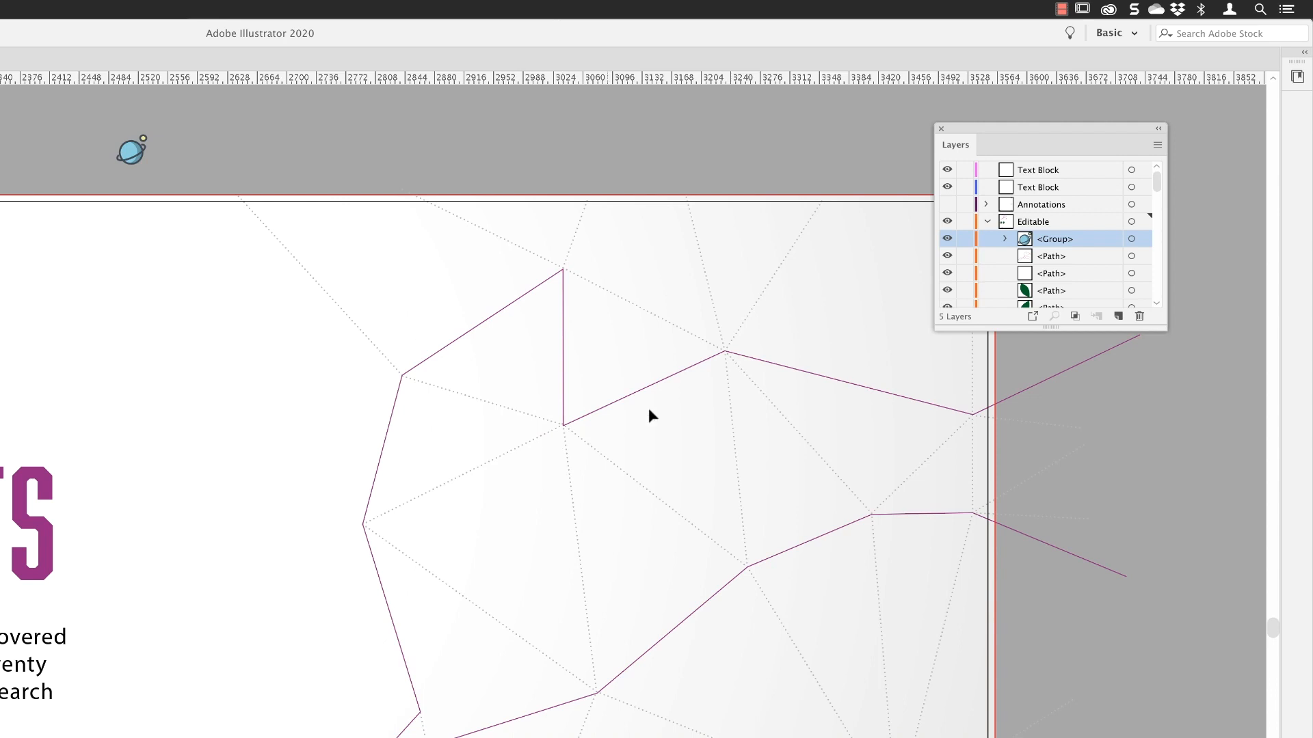
click(528, 293)
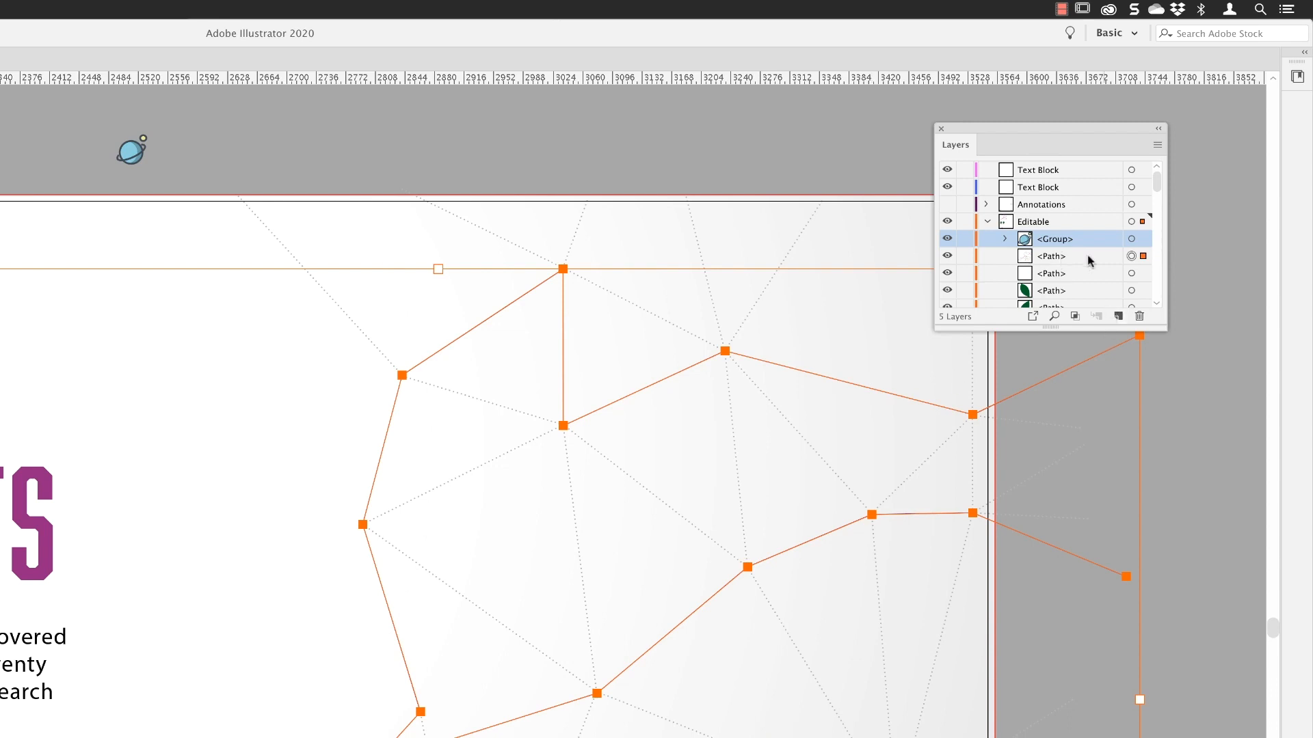
click(1030, 264)
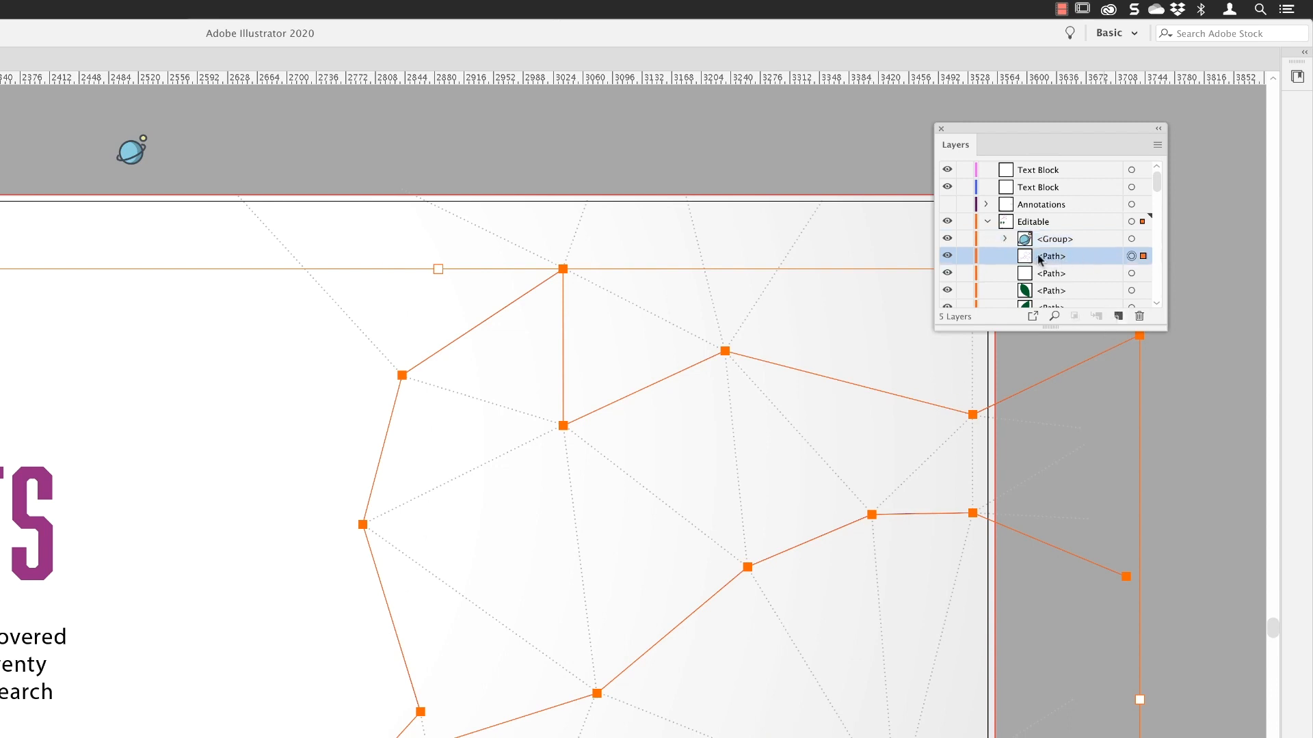
click(130, 148)
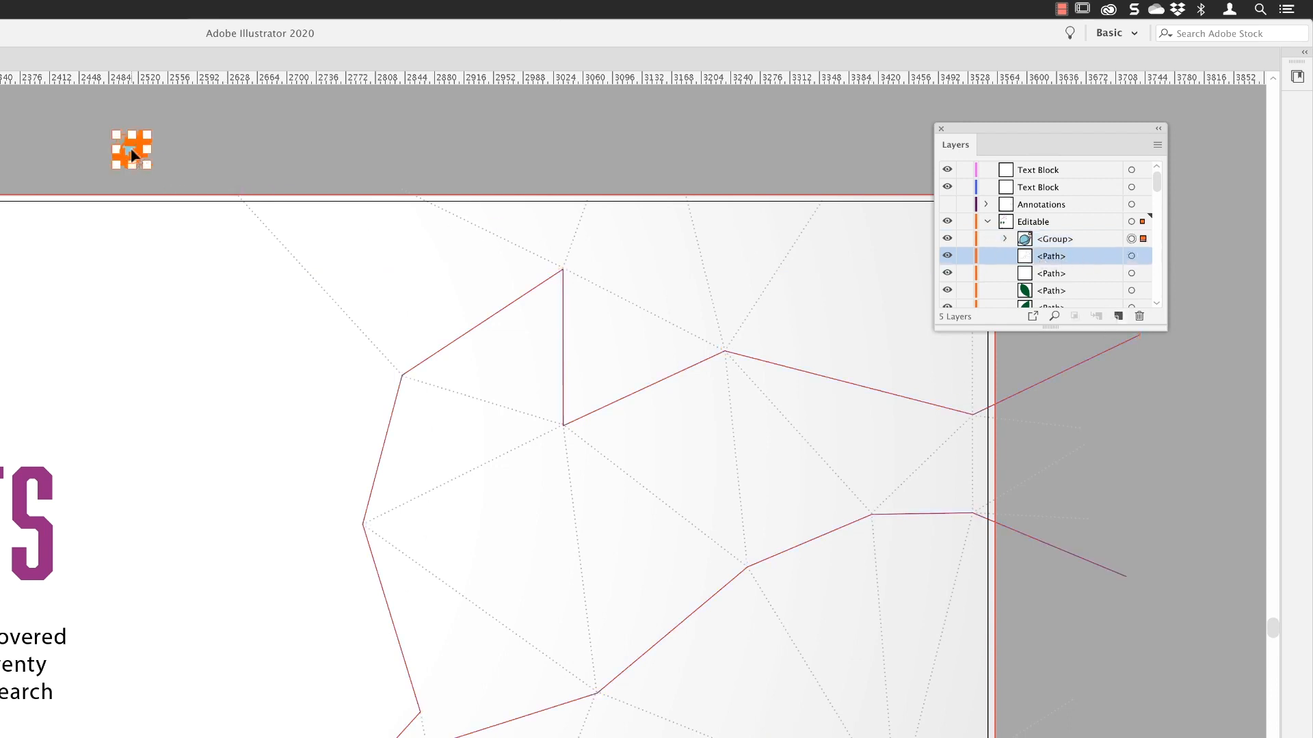
click(1084, 239)
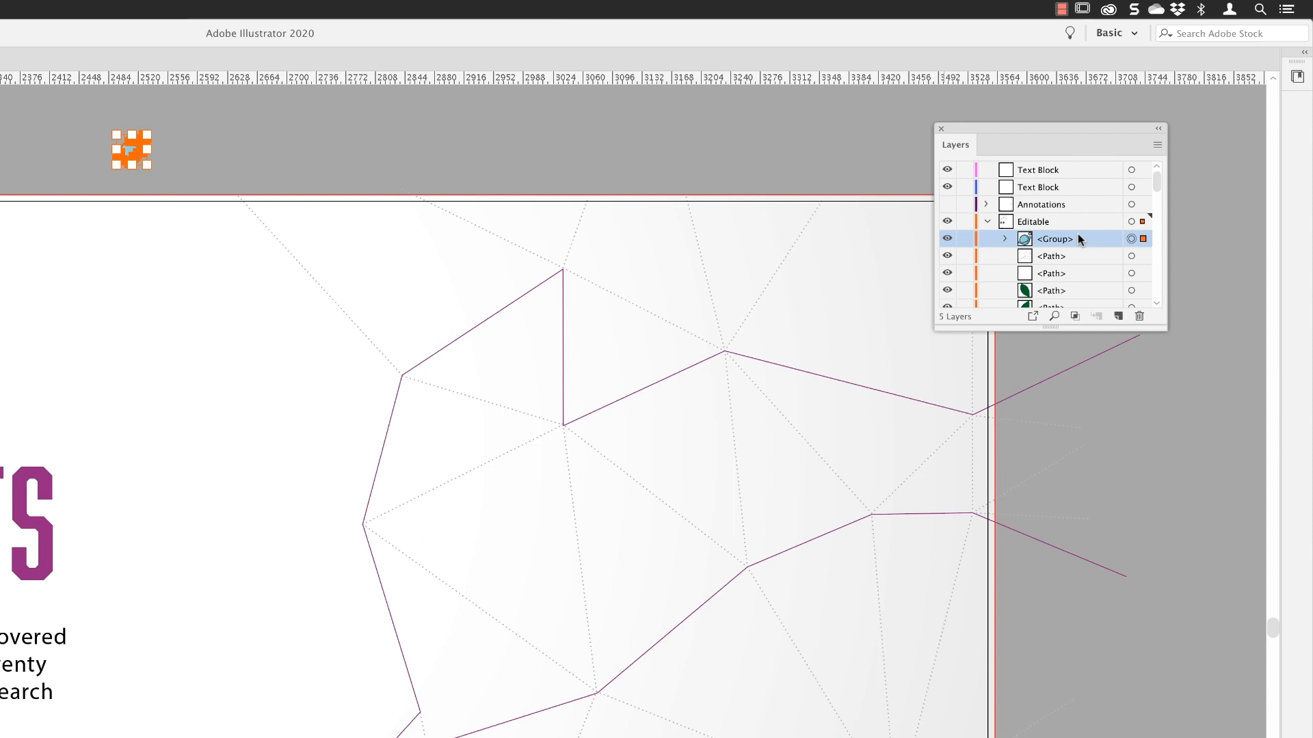
Step: Select the zigzag path together with the planet group and run the Dup At Selected Anchors script on them
click(563, 297)
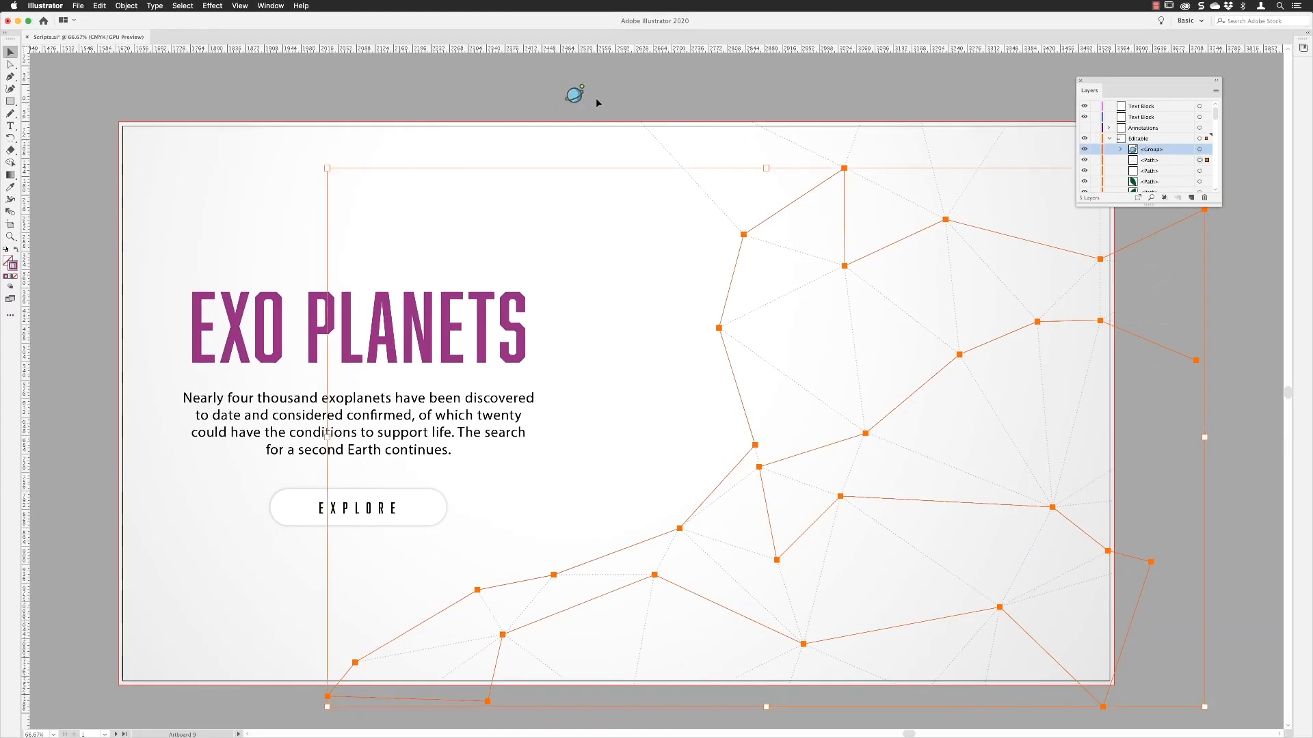
shift+click(578, 100)
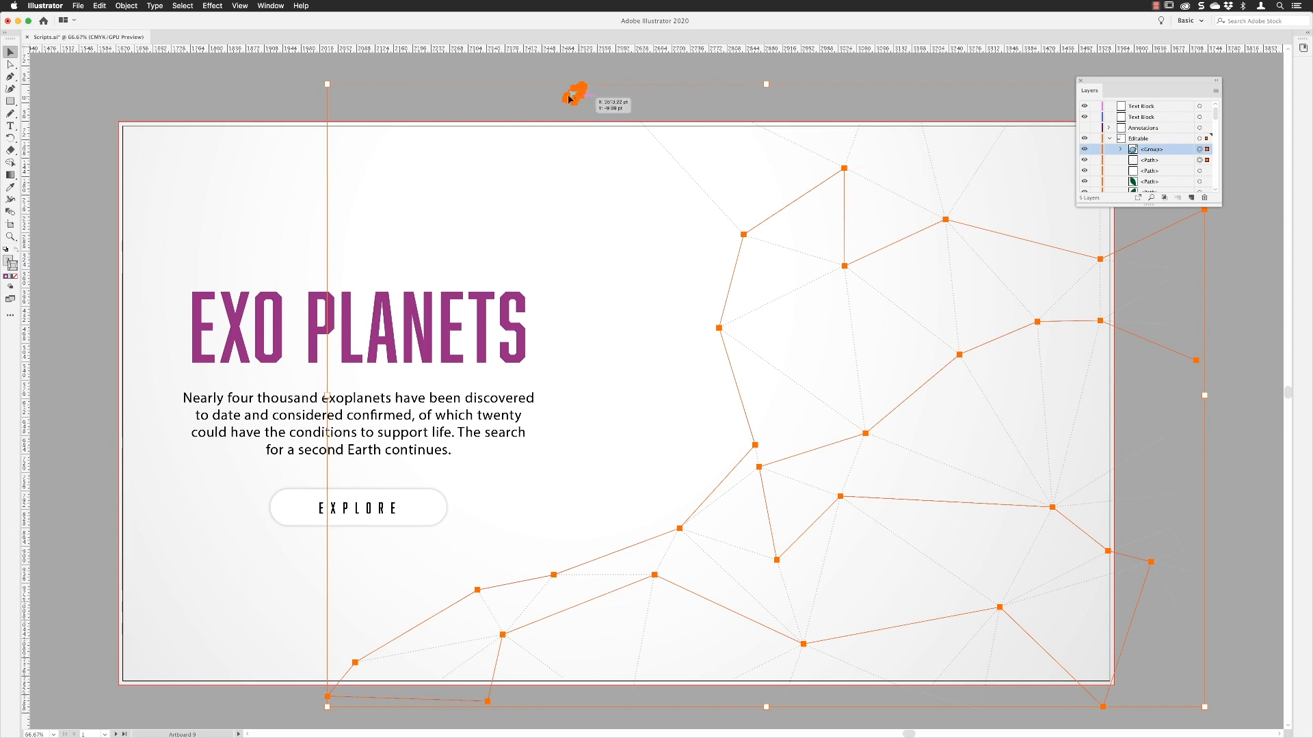
click(80, 5)
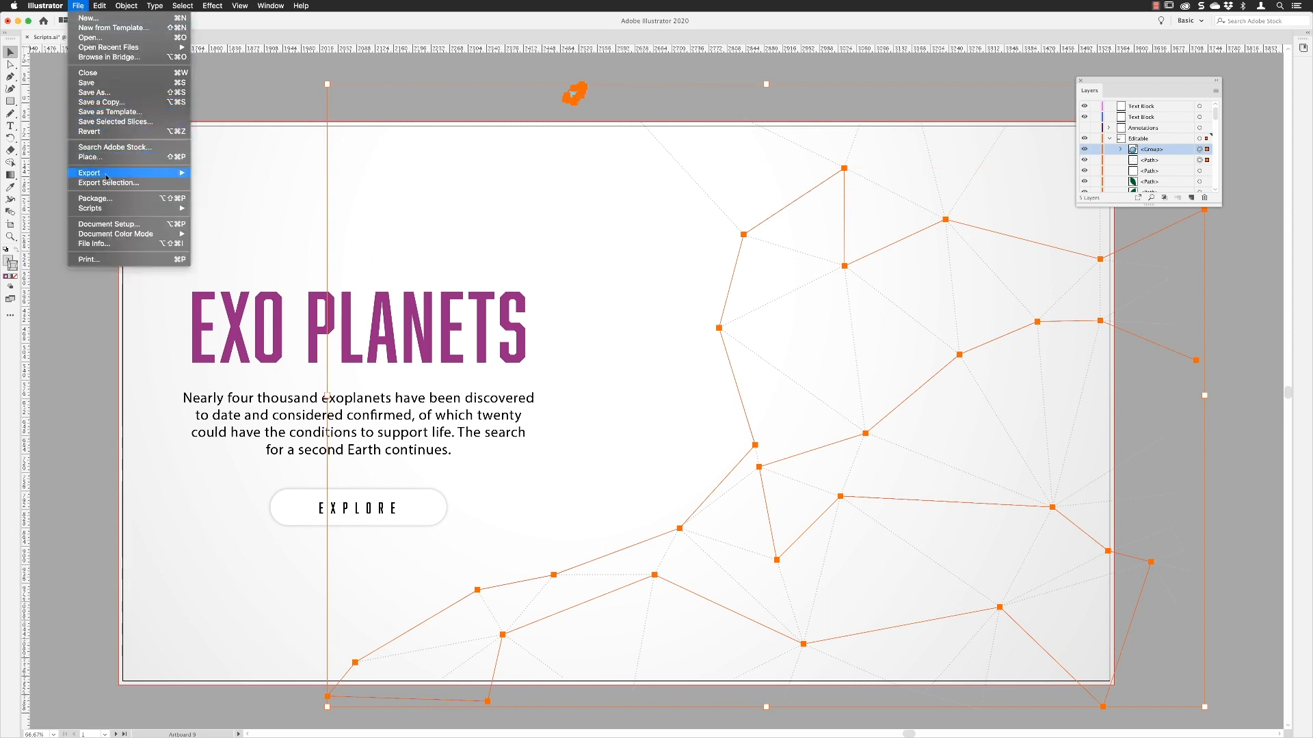
mouse_move(164, 208)
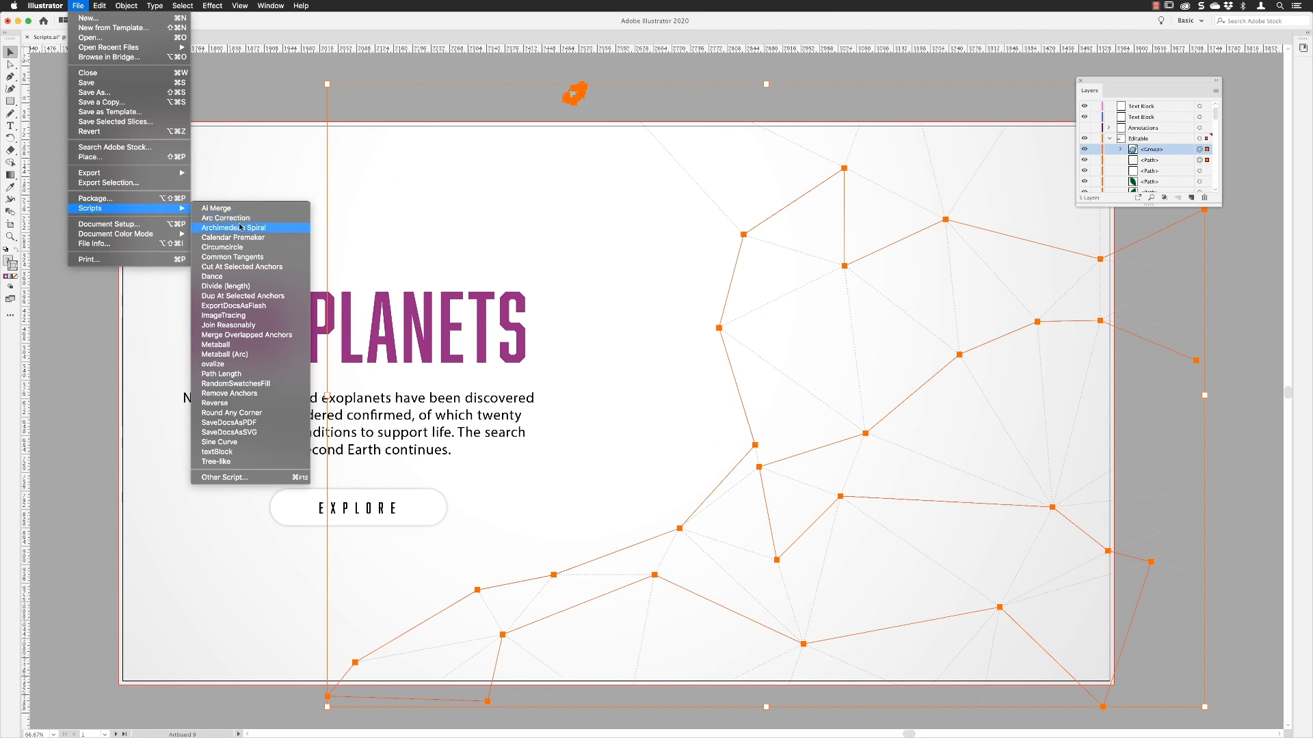
click(238, 297)
click(291, 92)
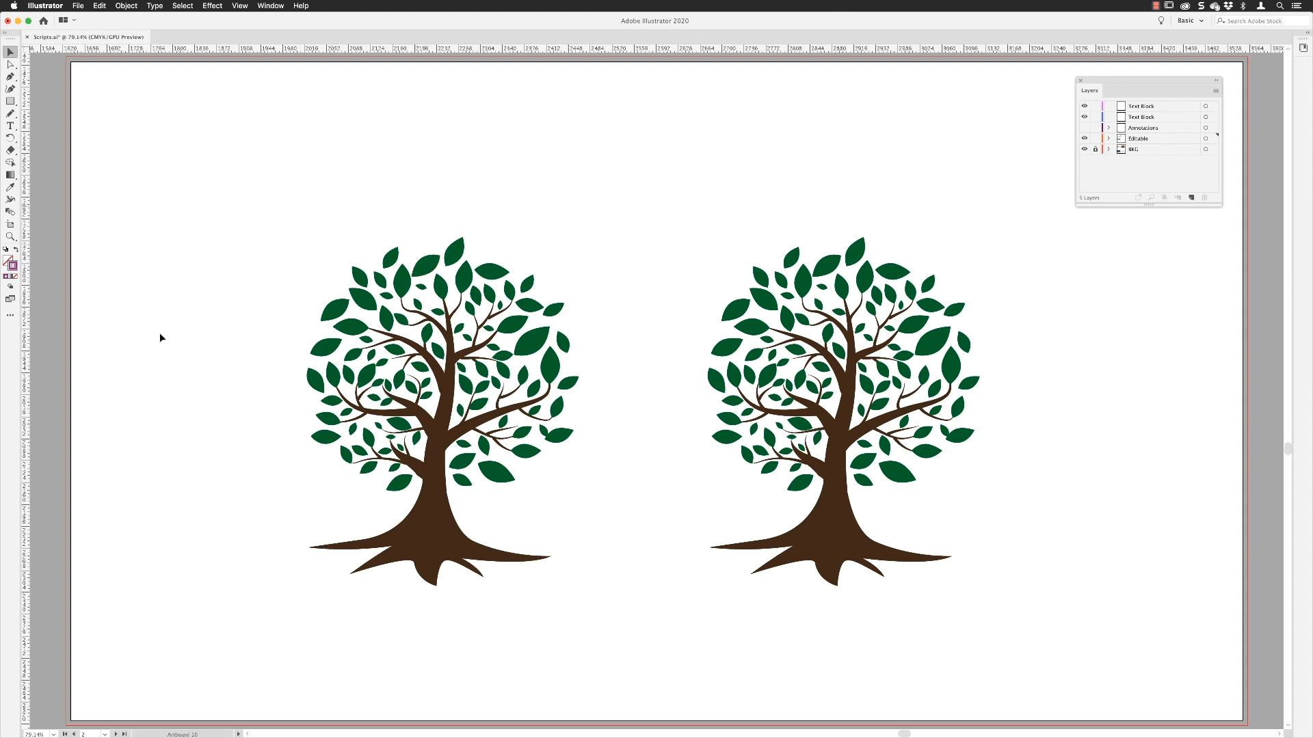
Step: Show the Swatches panel and place it in the empty area above and between the two trees
click(271, 6)
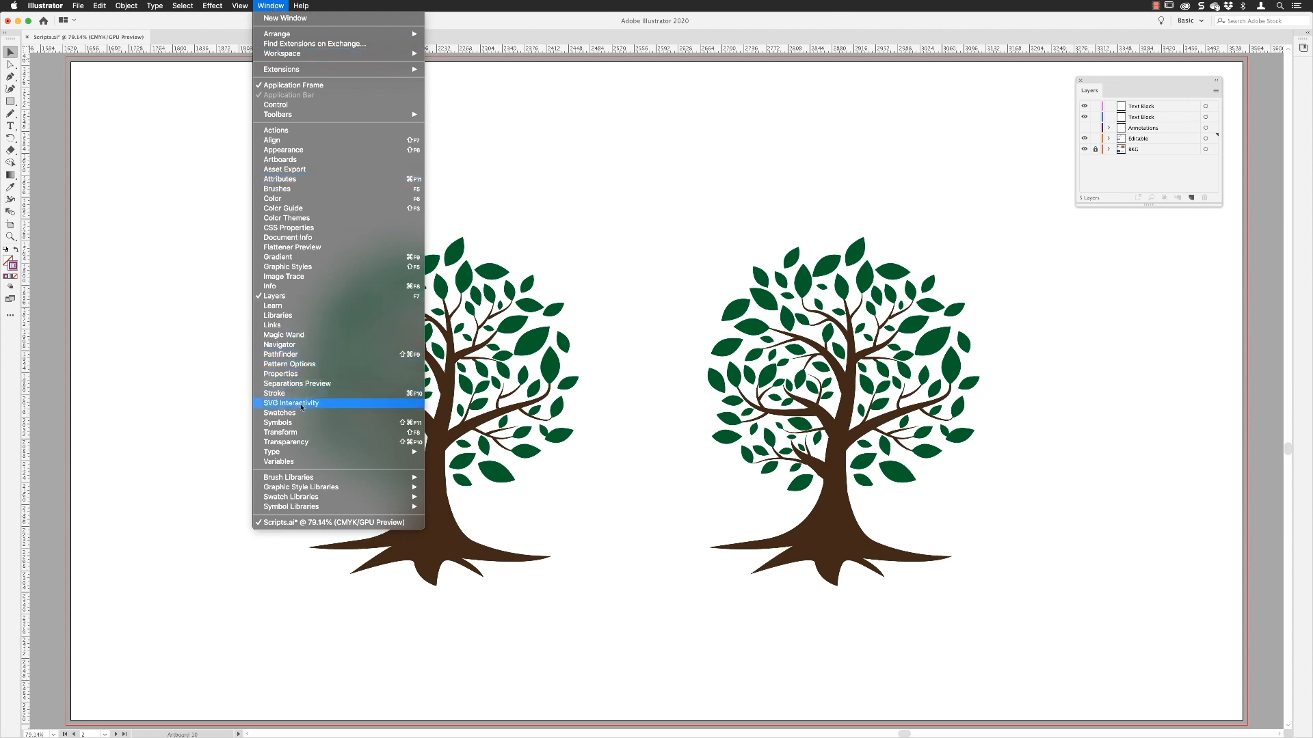
click(280, 413)
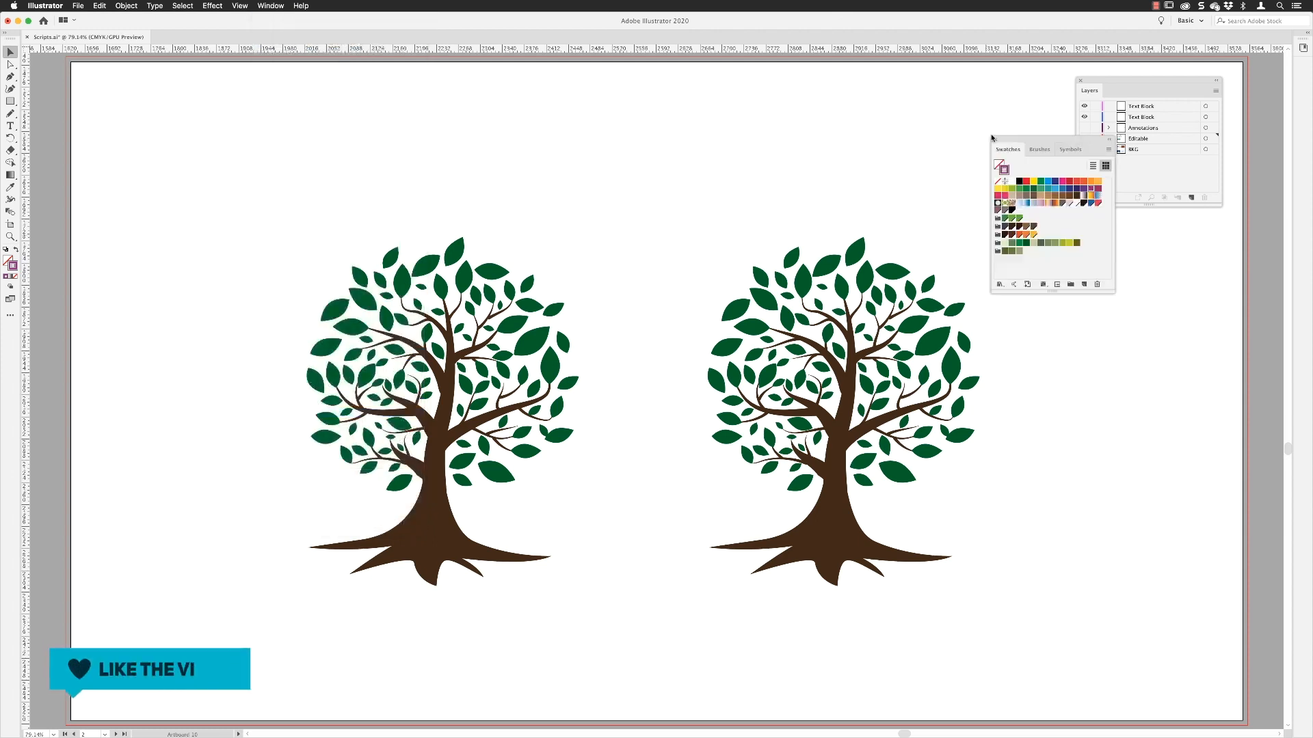
drag(999, 141, 726, 85)
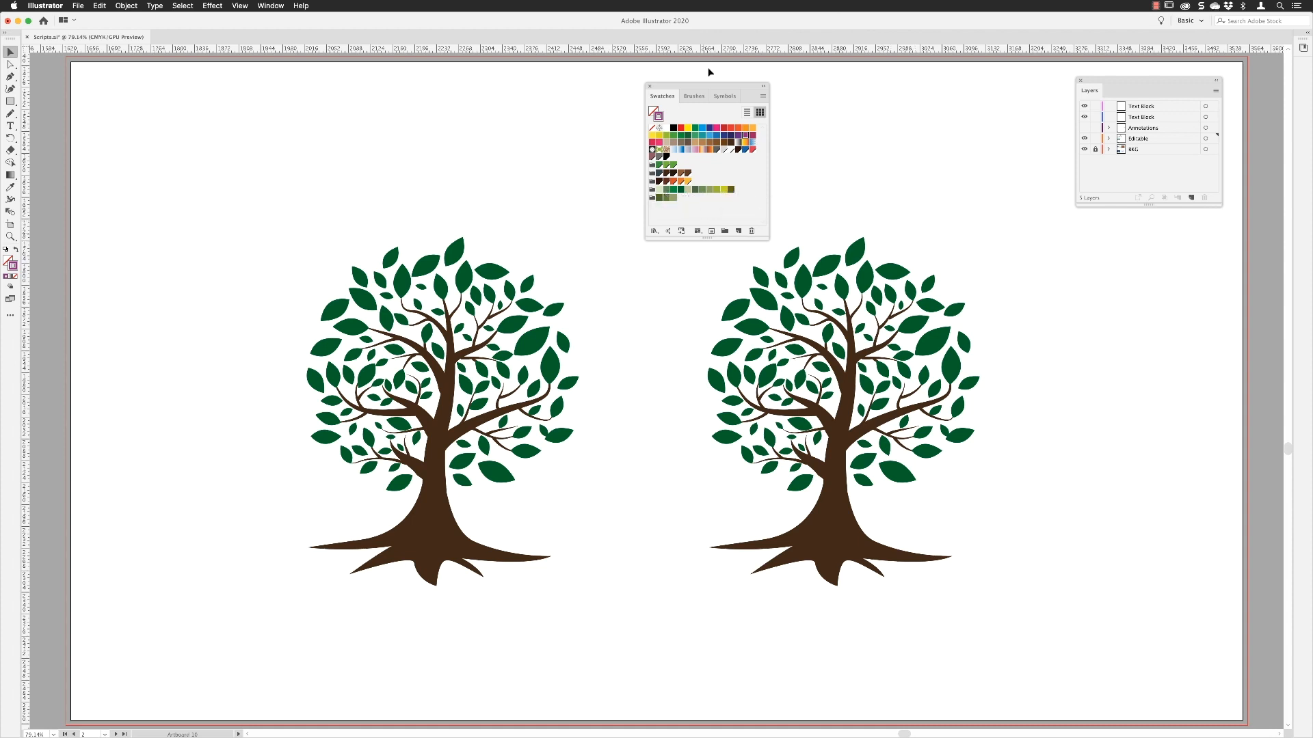
drag(709, 87, 660, 97)
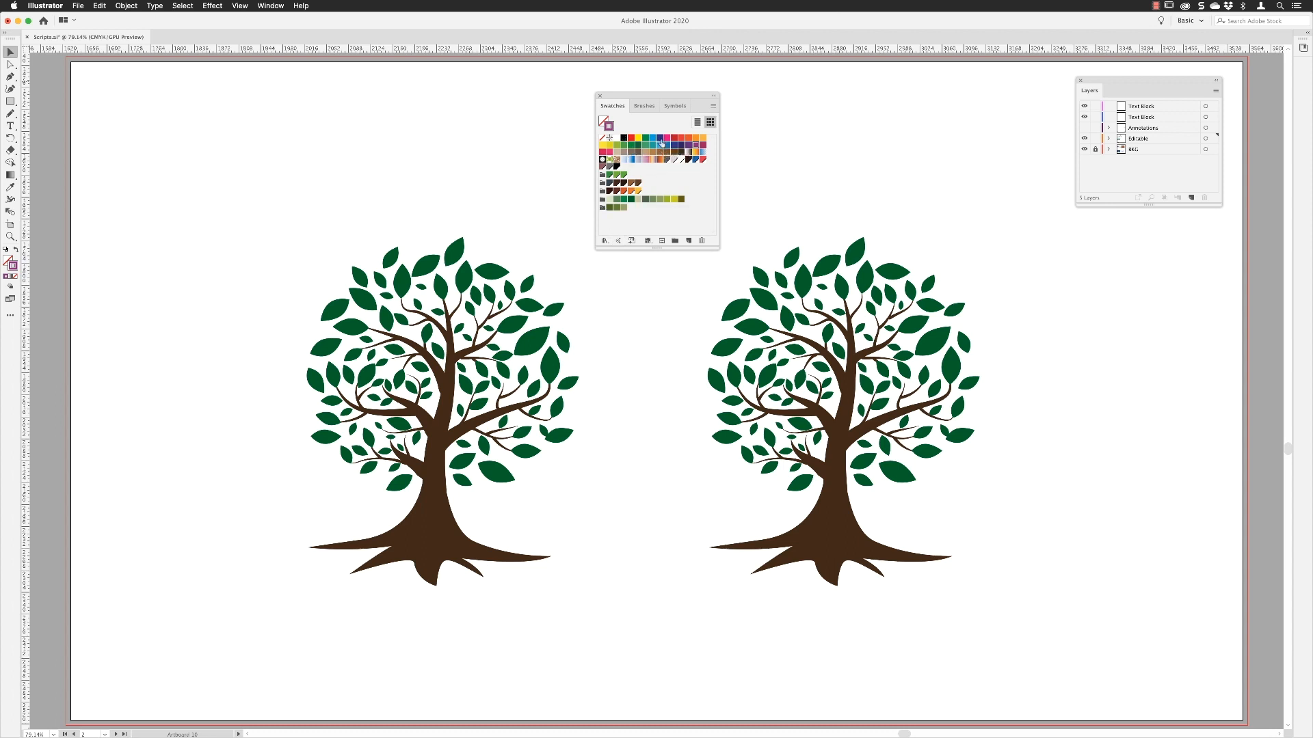
Step: Create a color group named Primary from the red, yellow, green and blue swatches
click(631, 137)
click(674, 241)
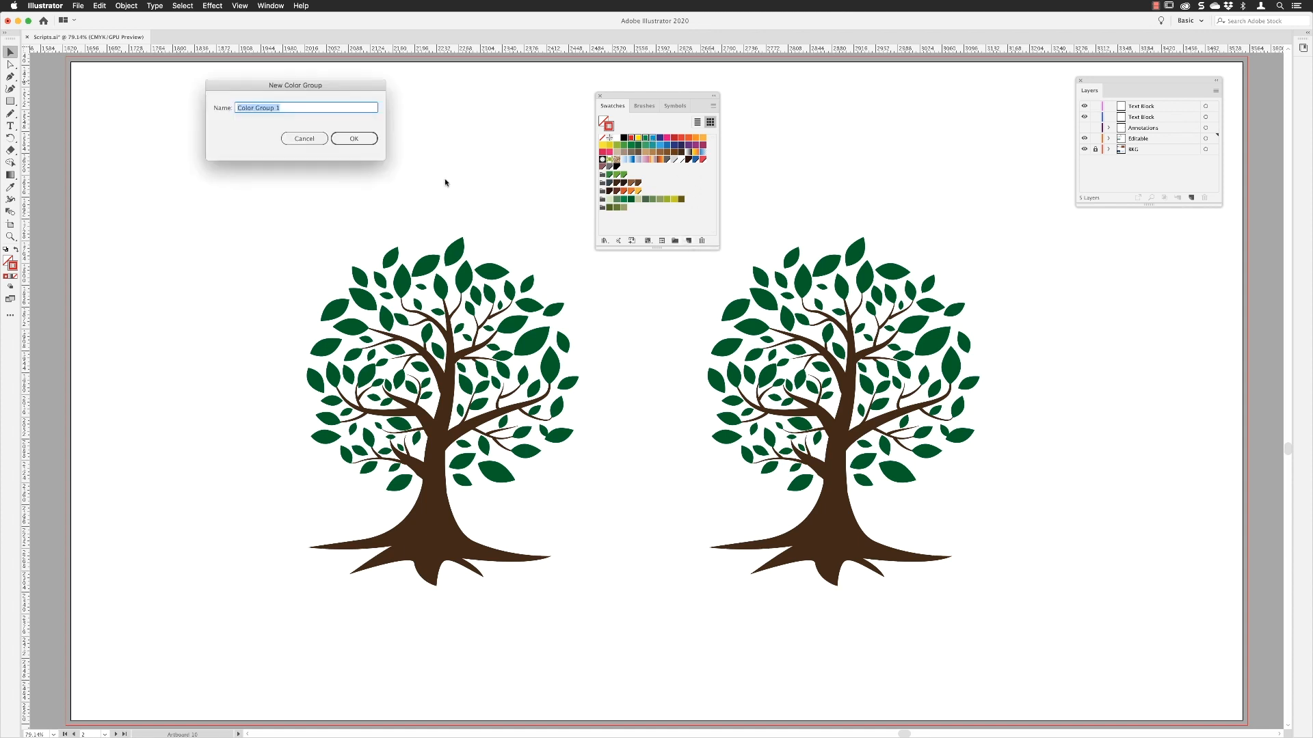
text(Primary)
click(354, 139)
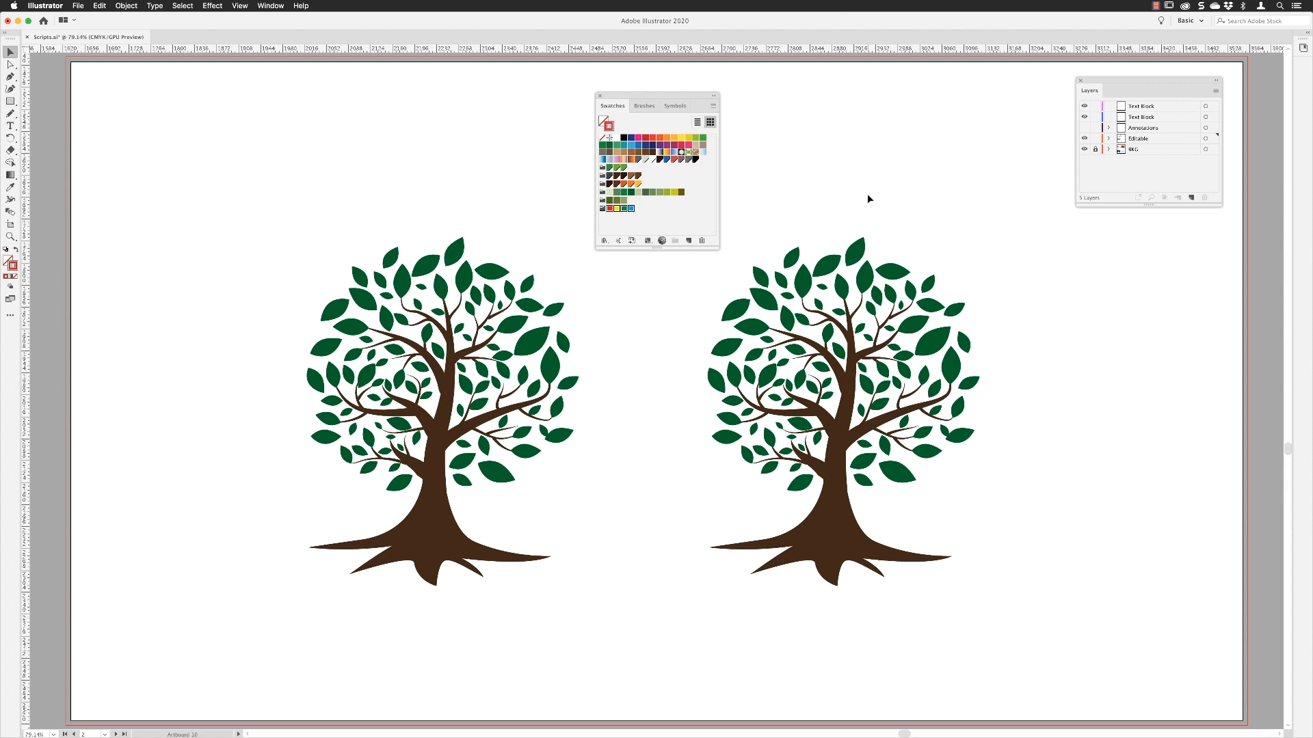
Step: Select the second tree's leaves without the trunk and recolor them with RandomSwatchesFill using the long green and olive color group
drag(1009, 199, 677, 576)
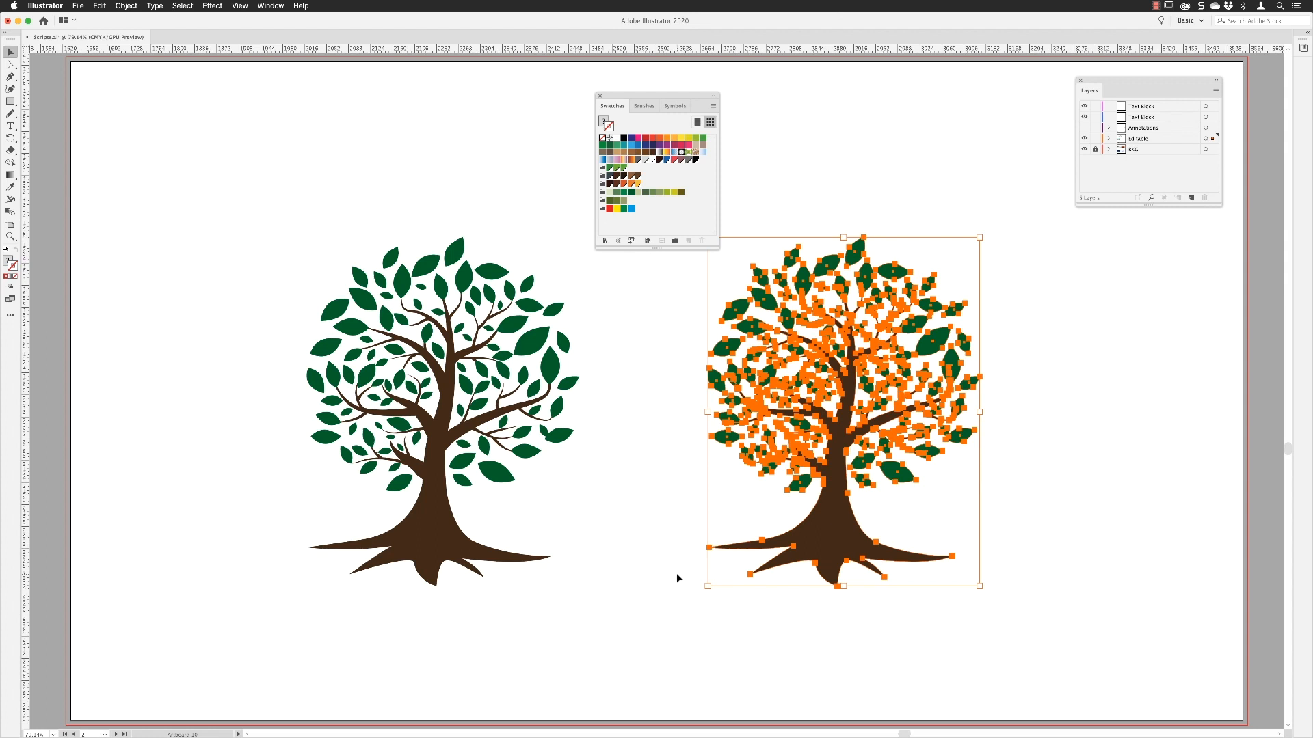
shift+click(835, 505)
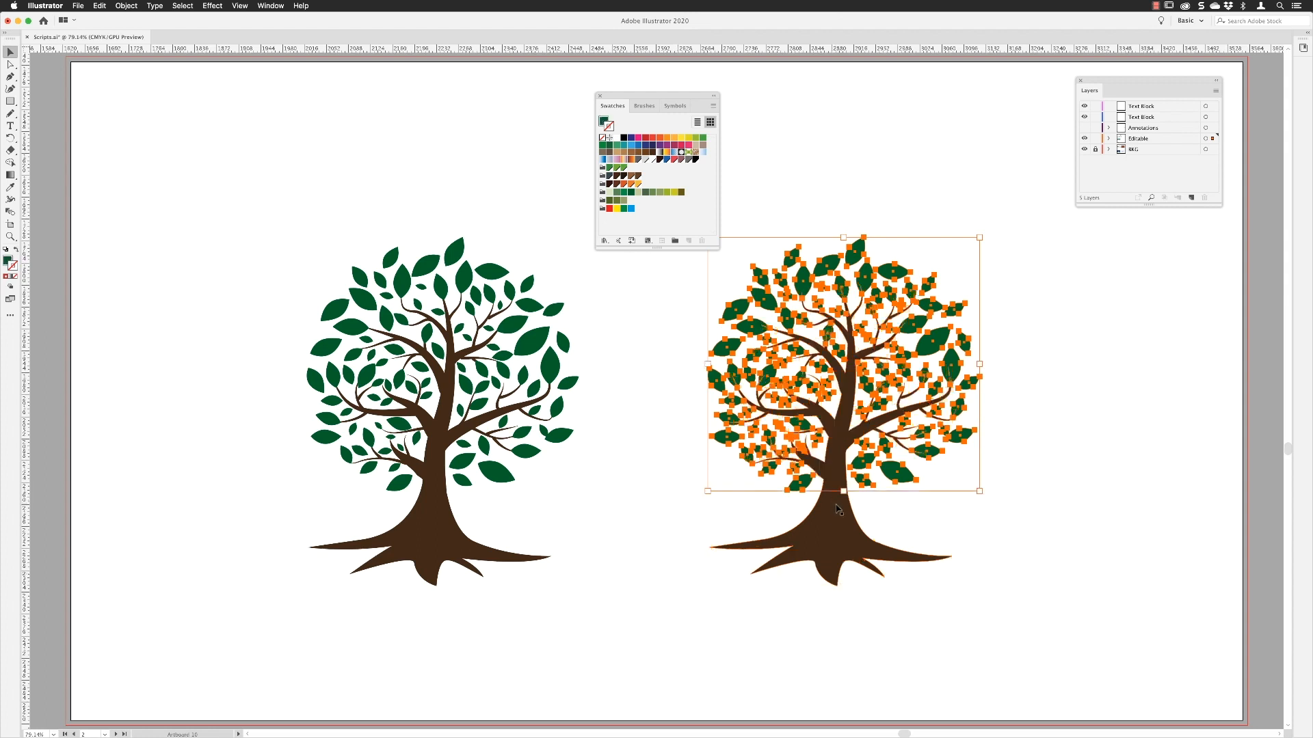
drag(636, 95, 558, 97)
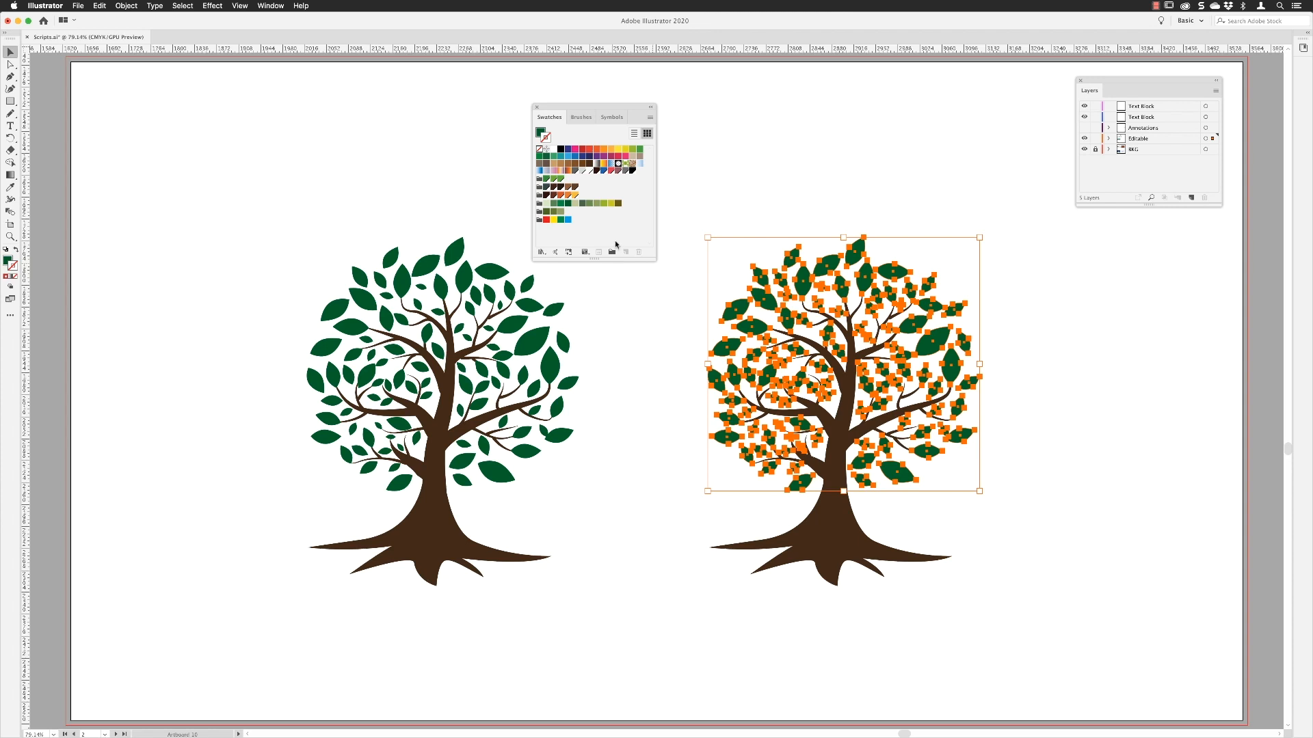
click(539, 203)
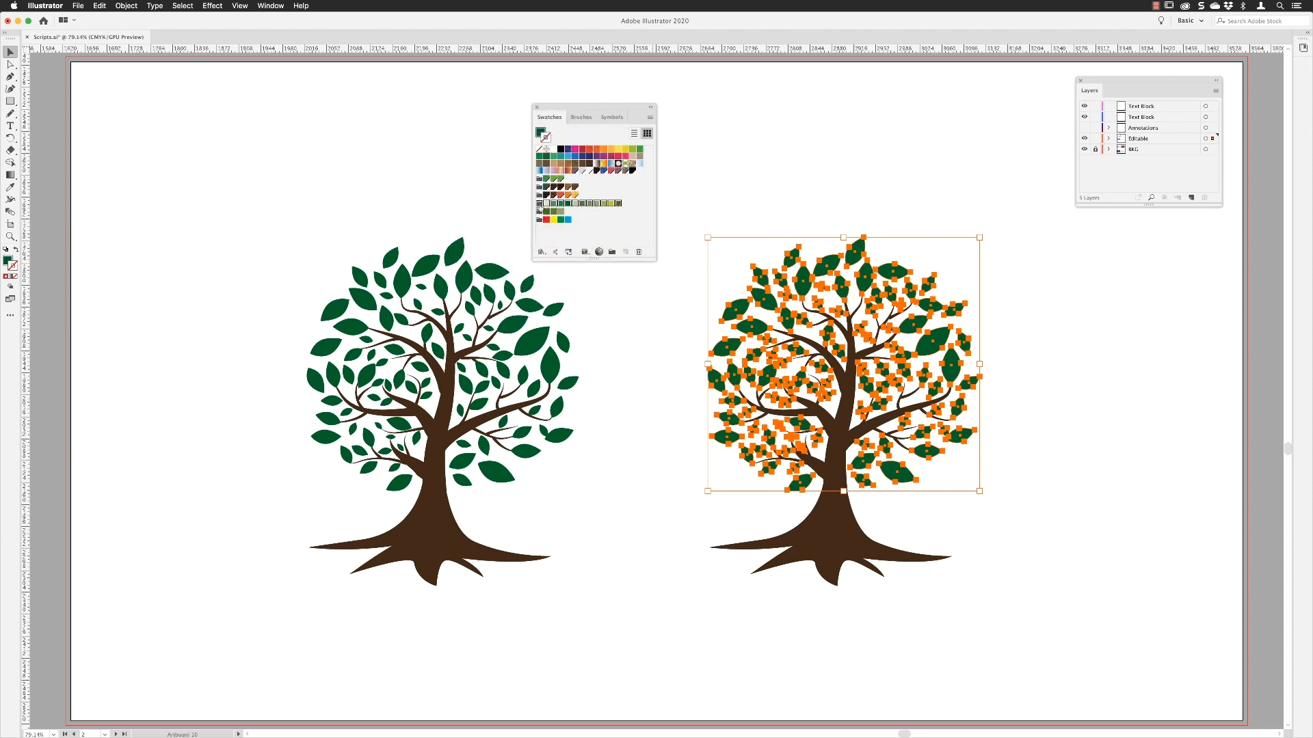
click(79, 6)
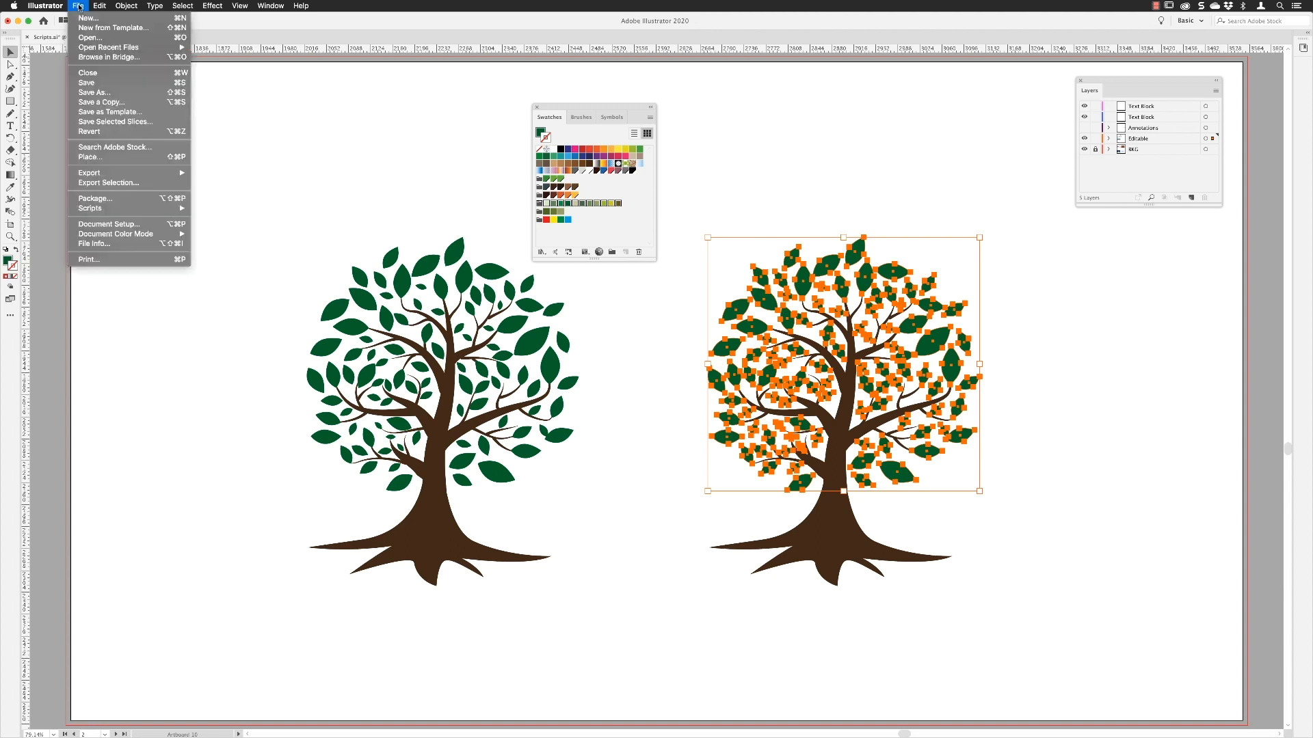
mouse_move(105, 210)
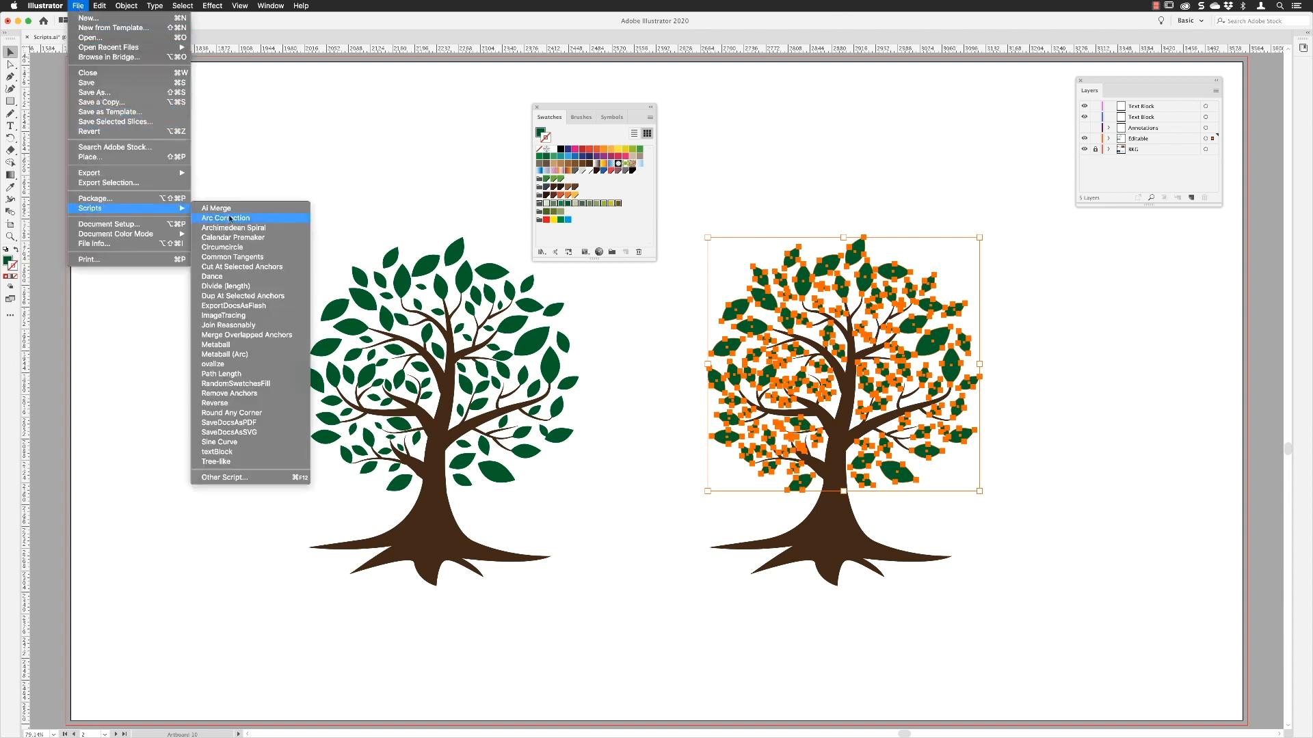
click(265, 384)
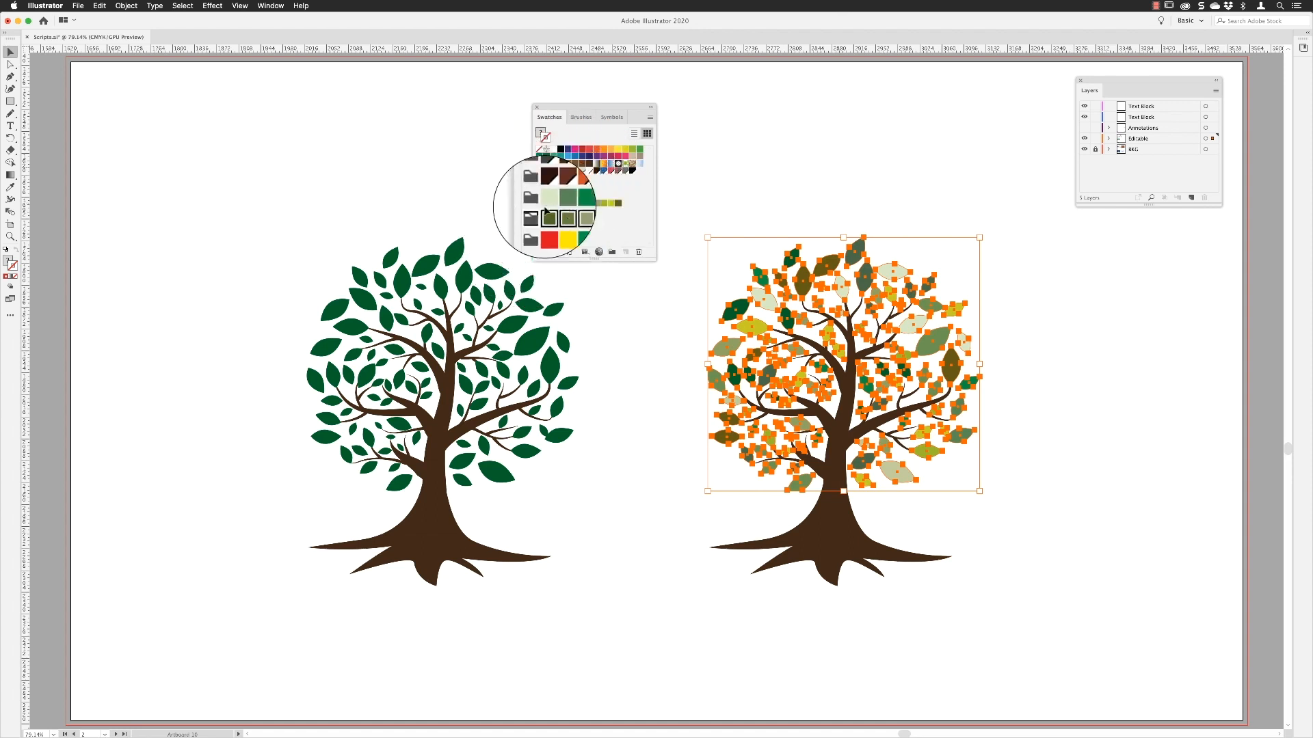
Step: Recolor the selected leaves with RandomSwatchesFill using the three-swatch olive color group, and clear the selection
click(78, 5)
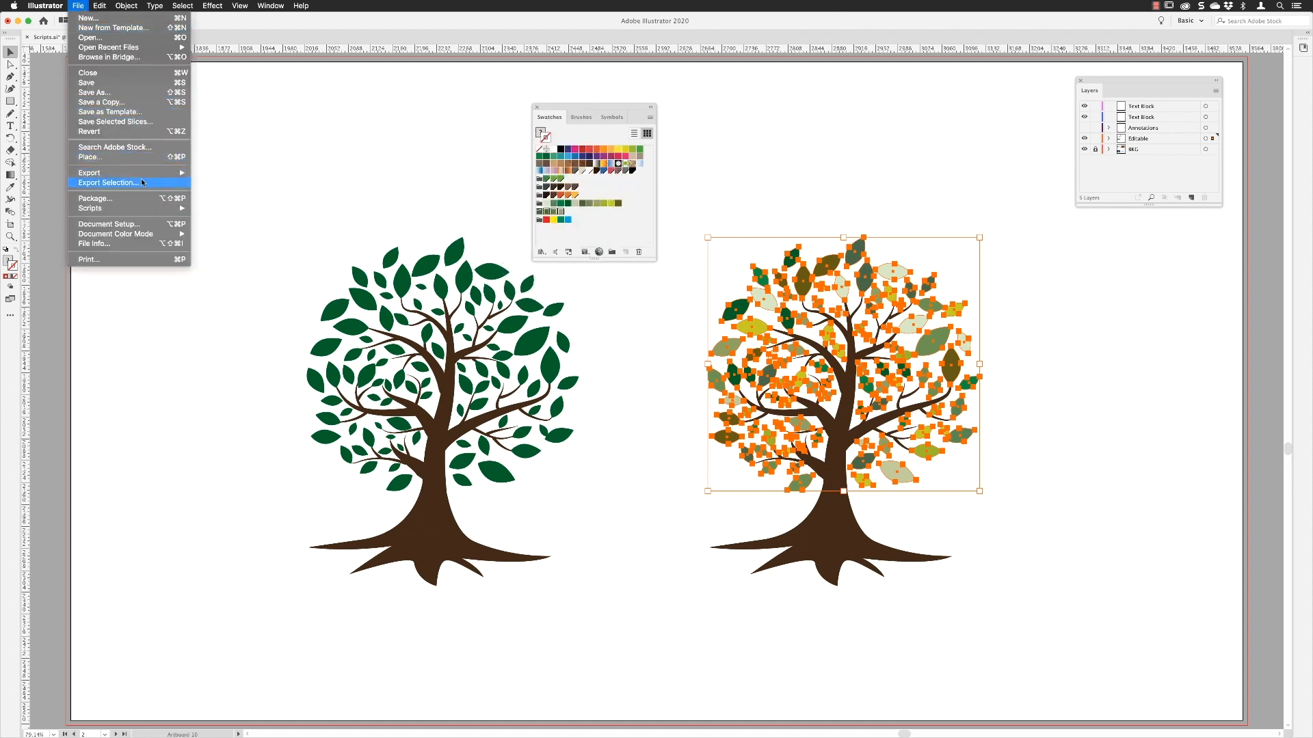
mouse_move(92, 208)
click(246, 383)
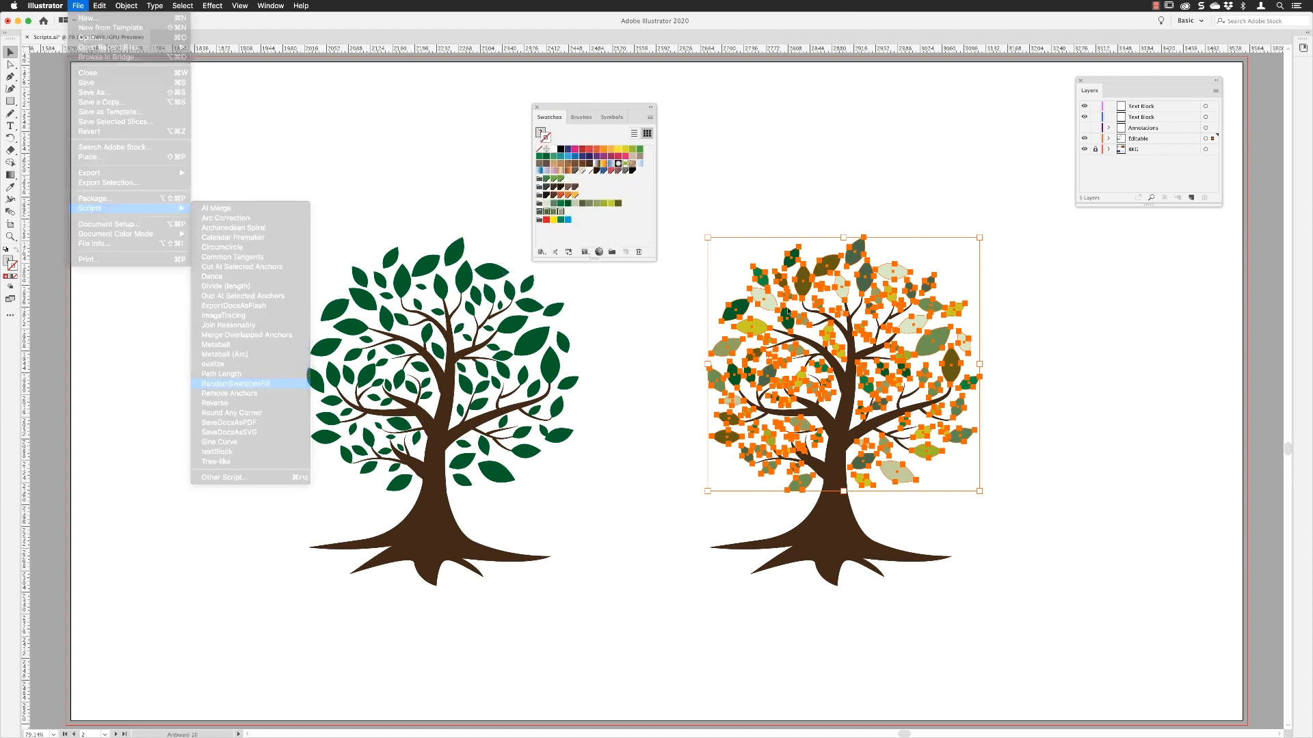
click(916, 159)
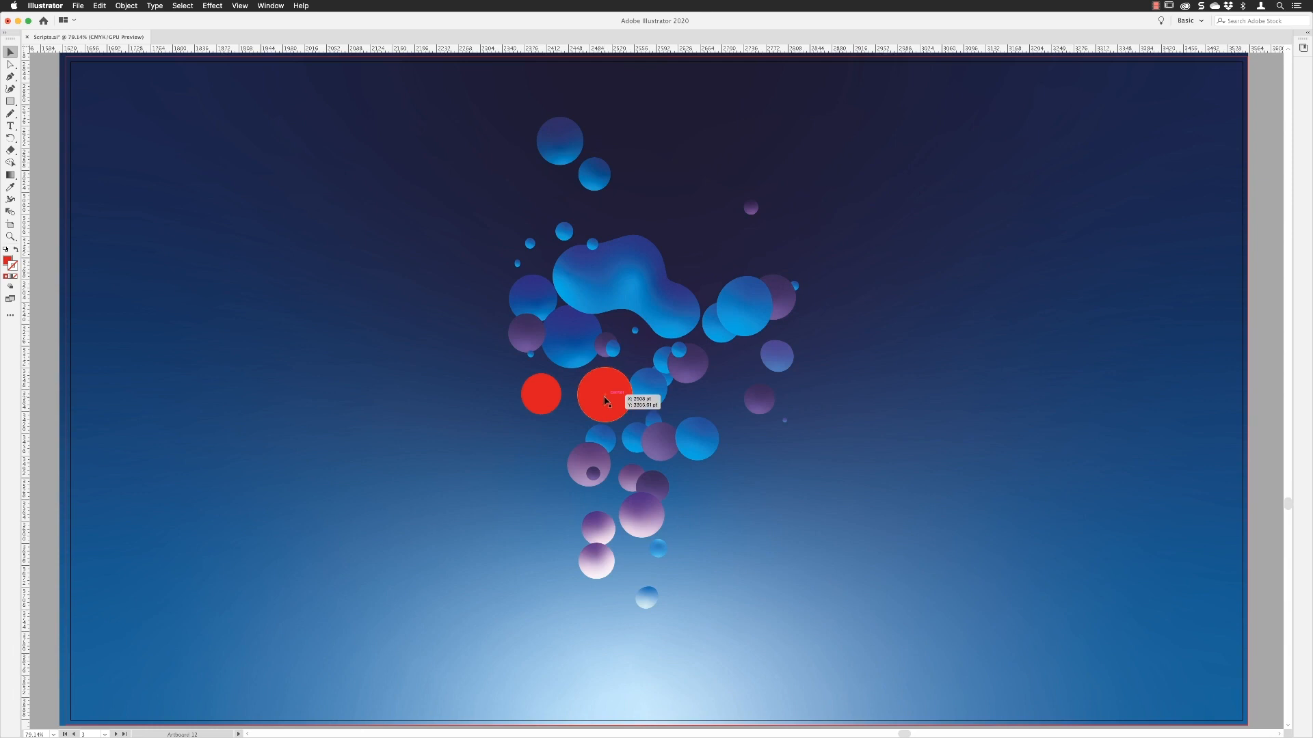
Step: Select the two red circles and run the Metaball (Arc) script on them with the preview enabled
click(606, 404)
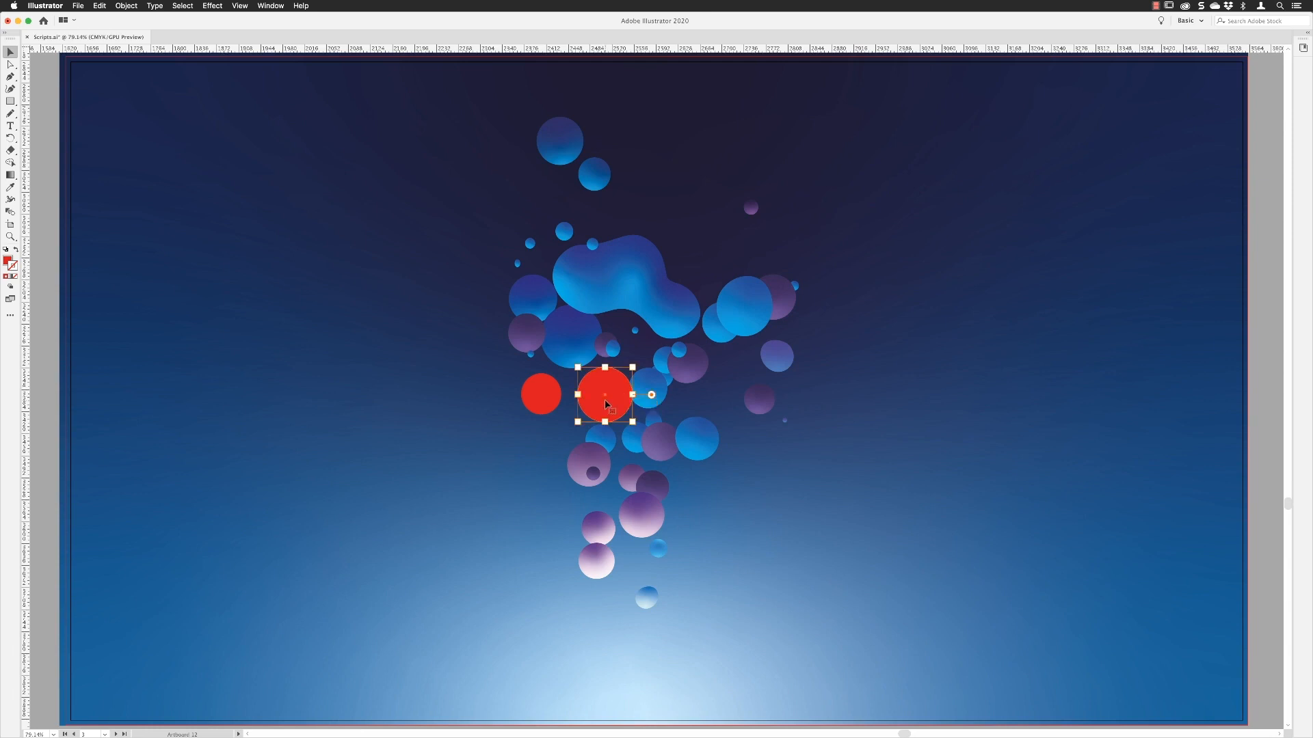
shift+click(532, 398)
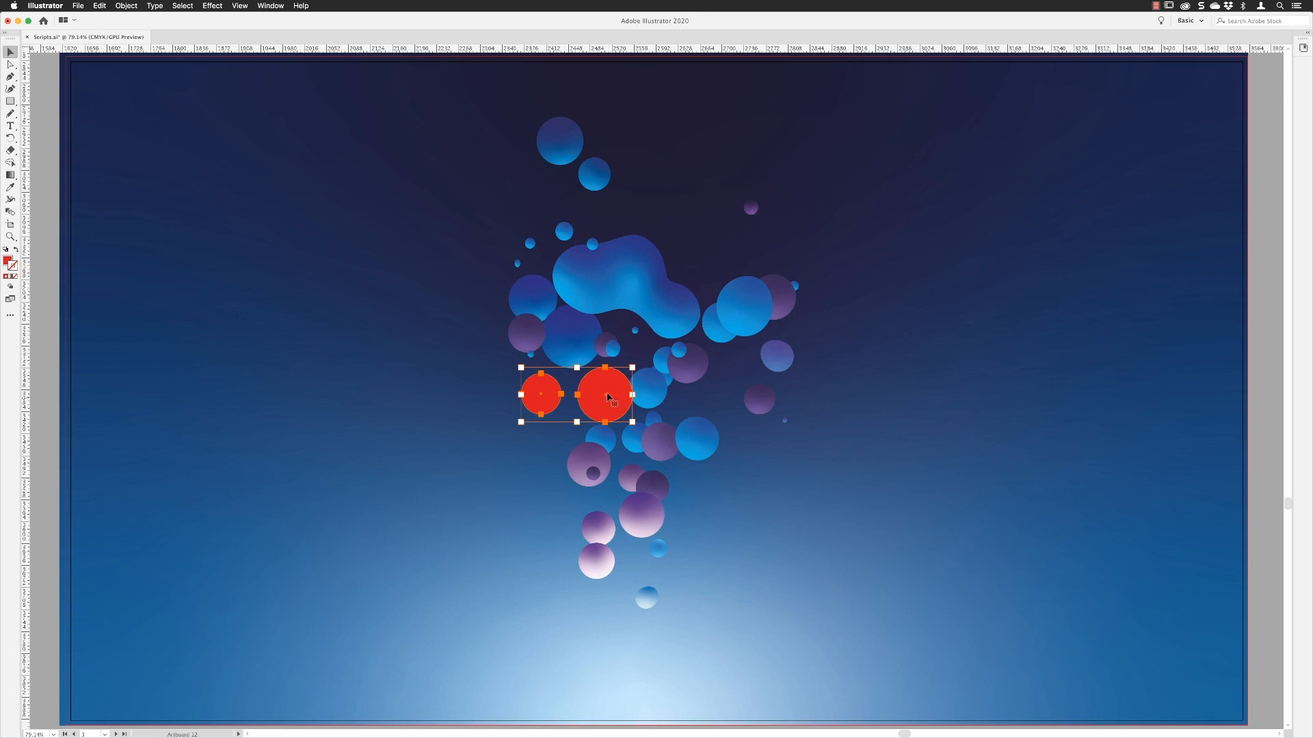
click(78, 6)
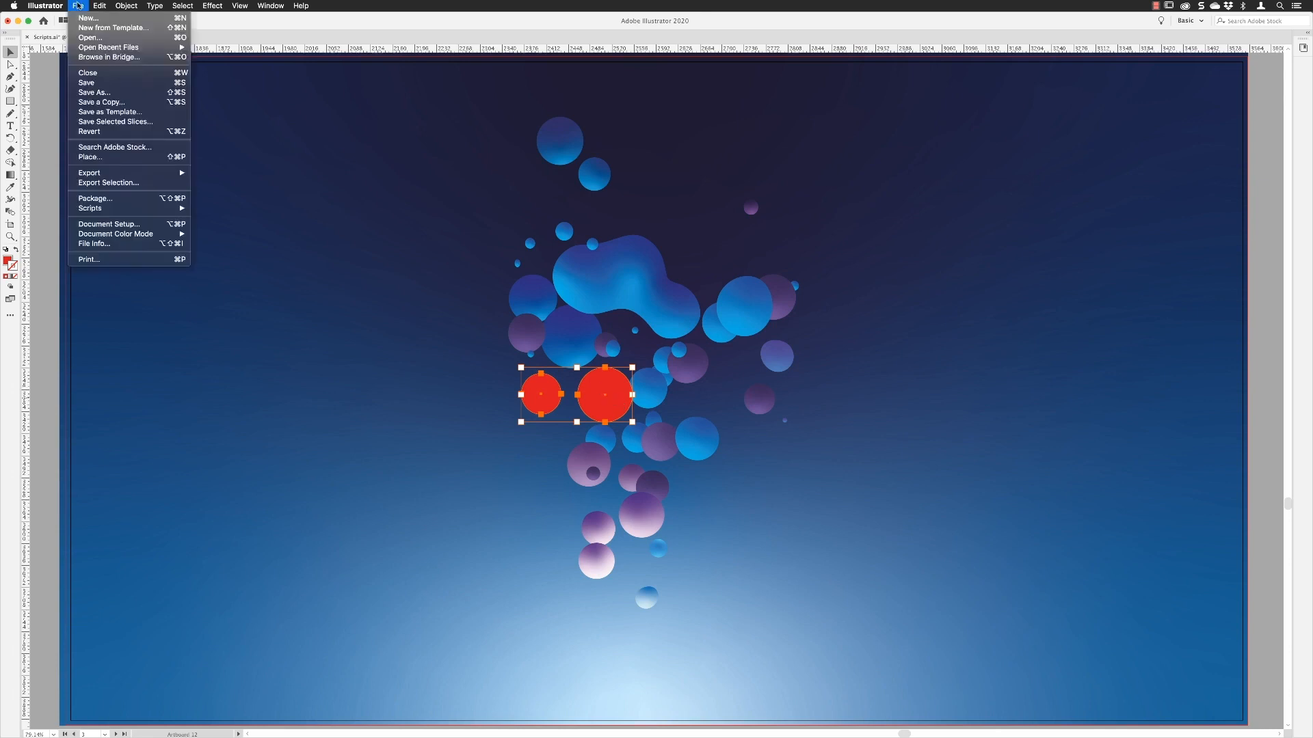
mouse_move(108, 209)
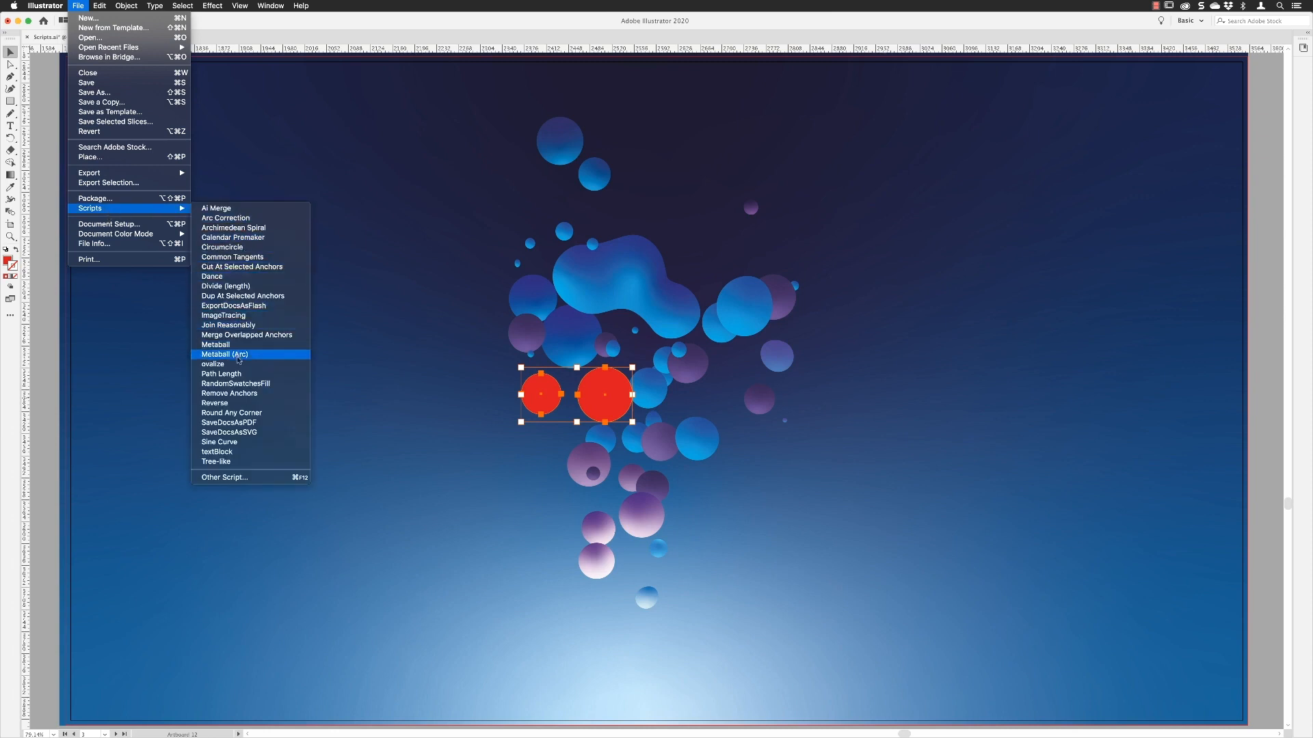
click(255, 358)
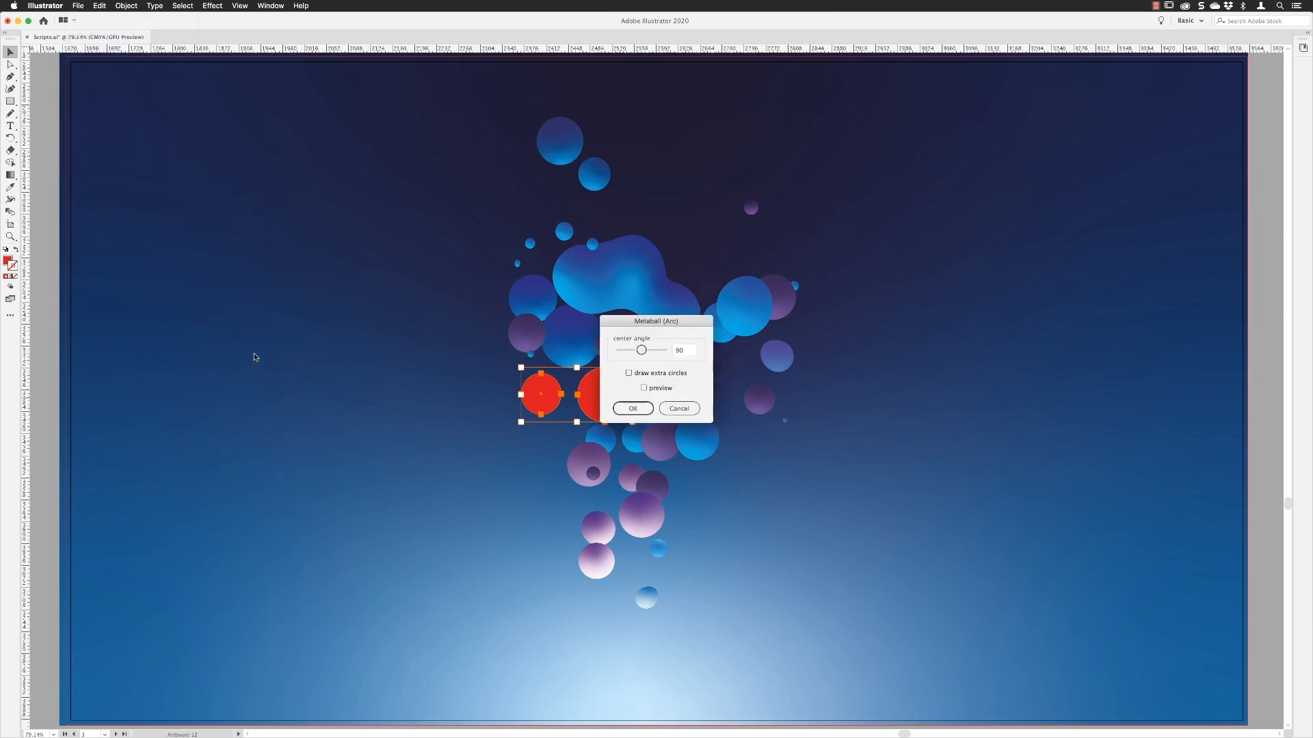
drag(668, 323, 701, 242)
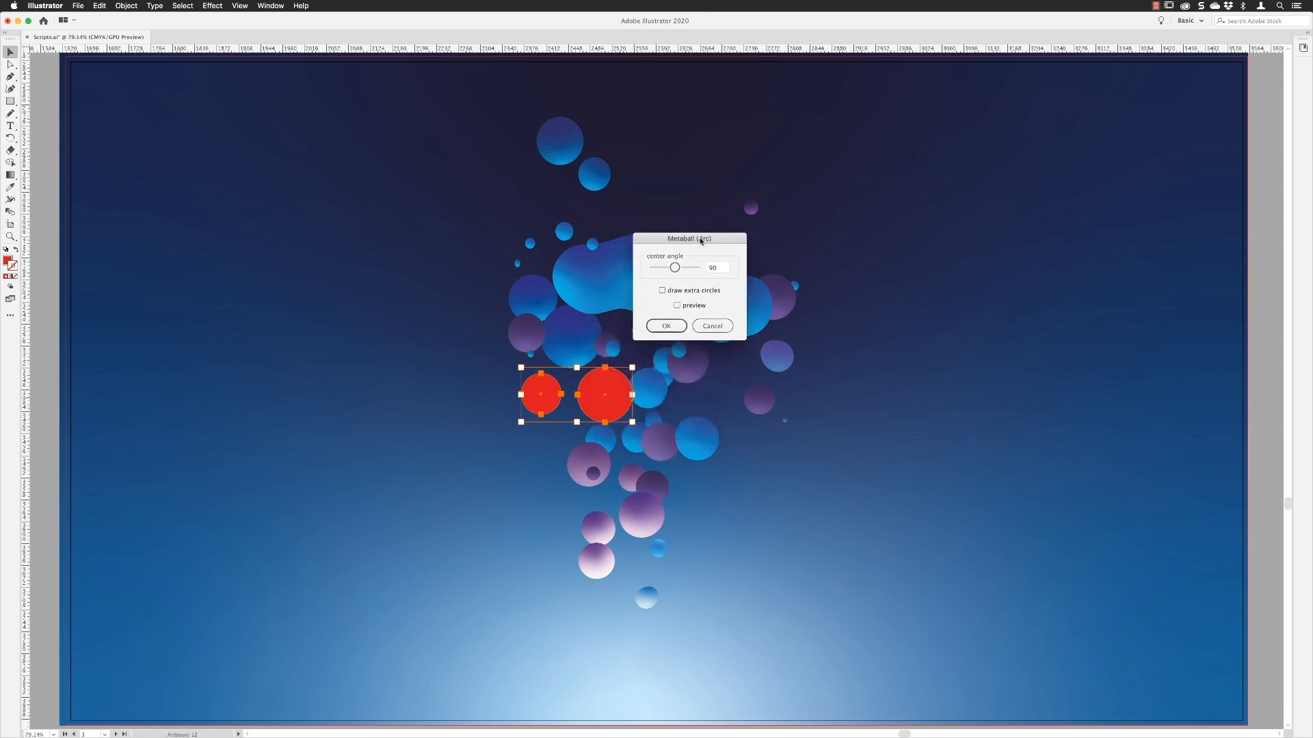
click(677, 307)
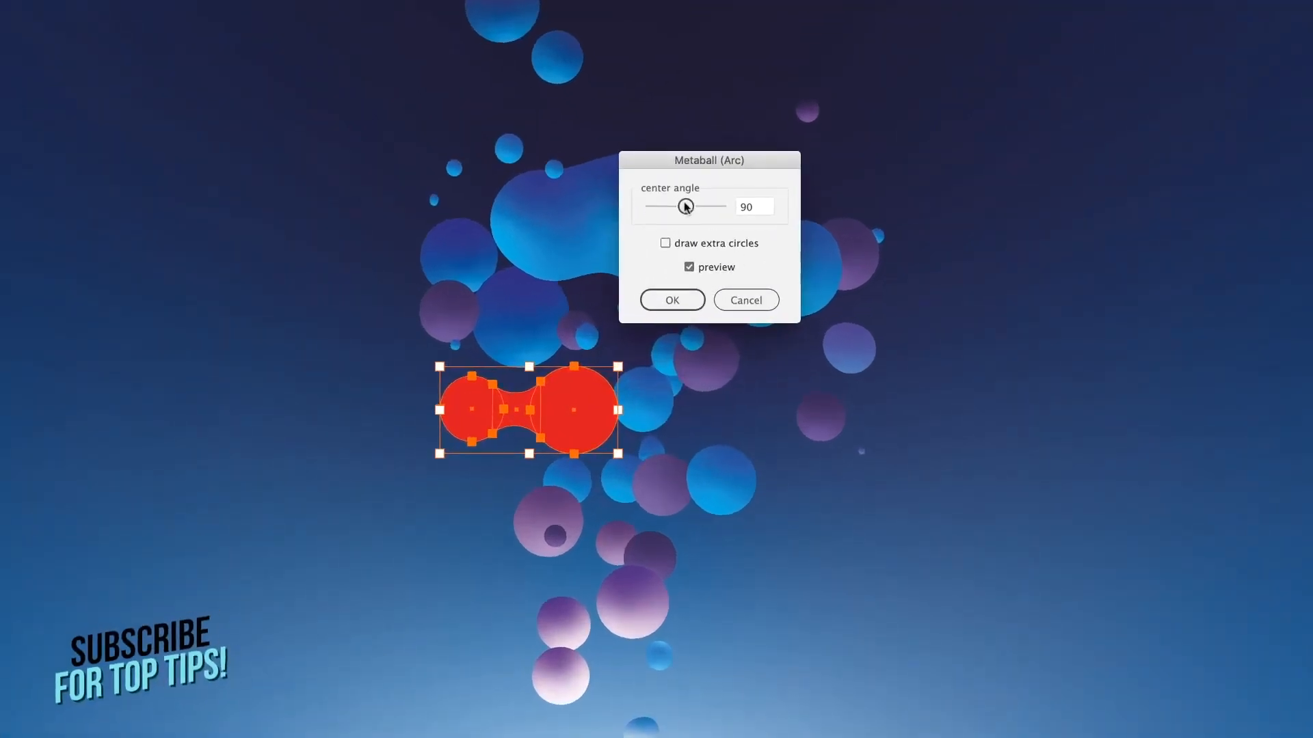
Step: Adjust the Metaball (Arc) center angle to 54.6 and apply it to the red circles
drag(686, 206, 655, 207)
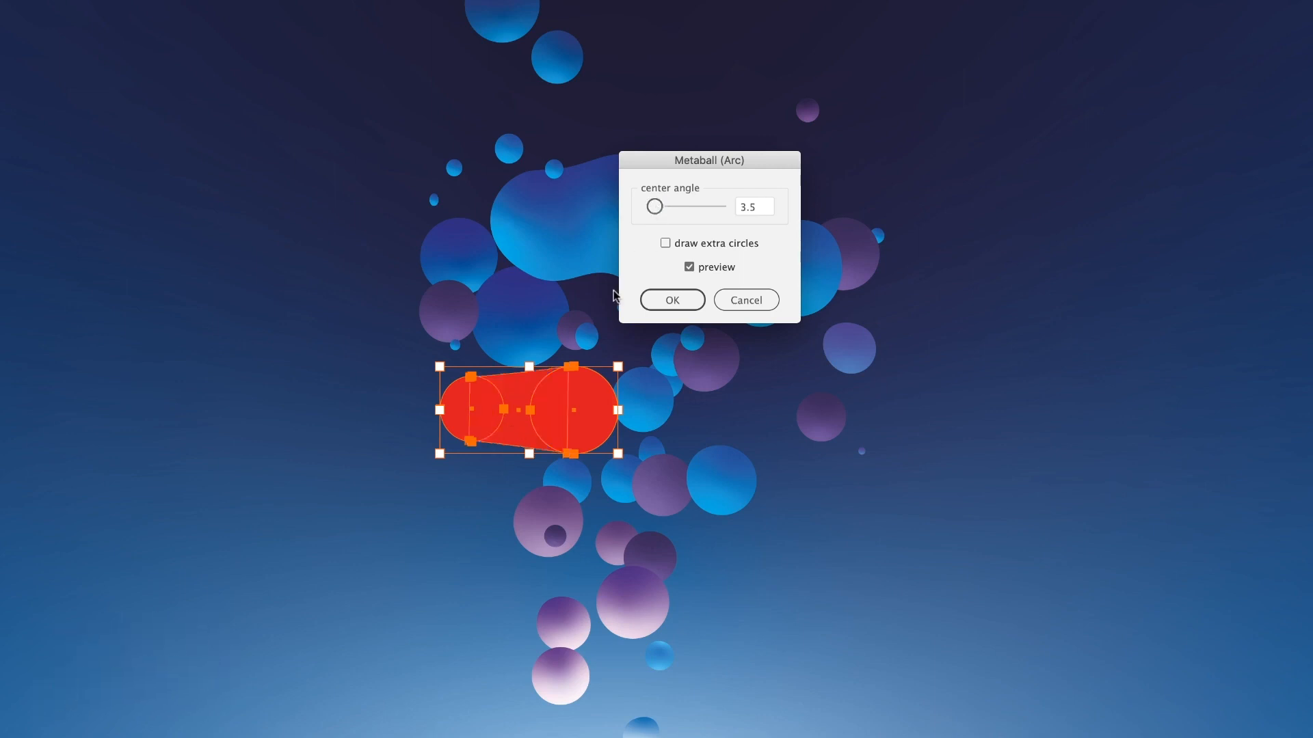
click(656, 207)
mouse_move(658, 208)
mouse_down()
mouse_move(712, 213)
mouse_move(671, 210)
mouse_up()
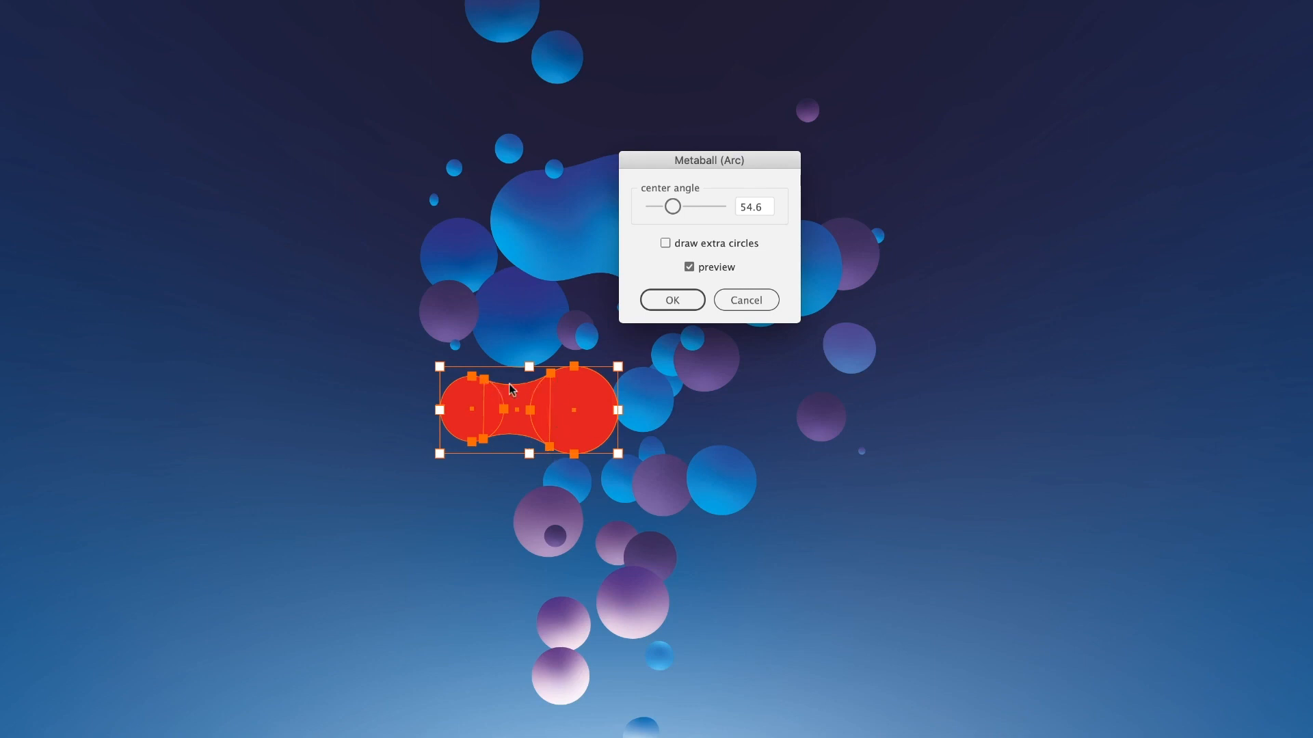
click(673, 301)
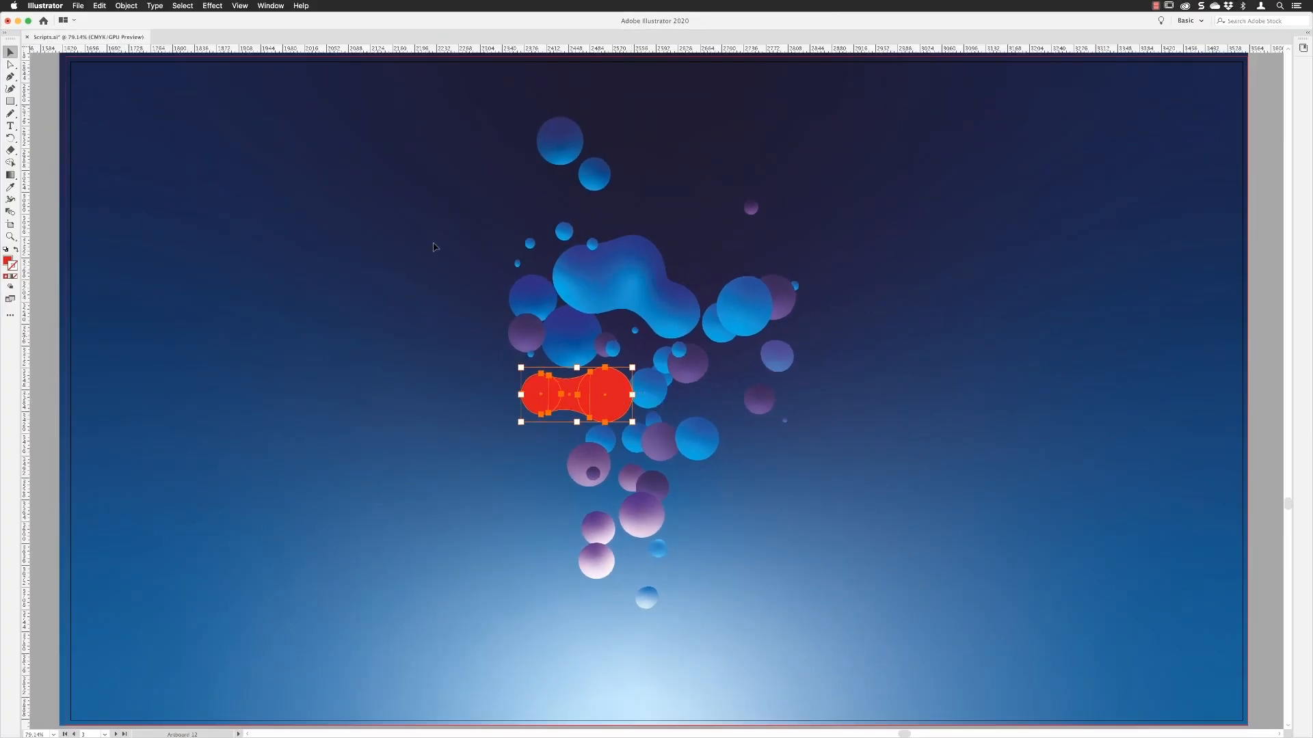
Step: Unite the two red circles and their connecting shape with Pathfinder, and clear the selection
click(266, 2)
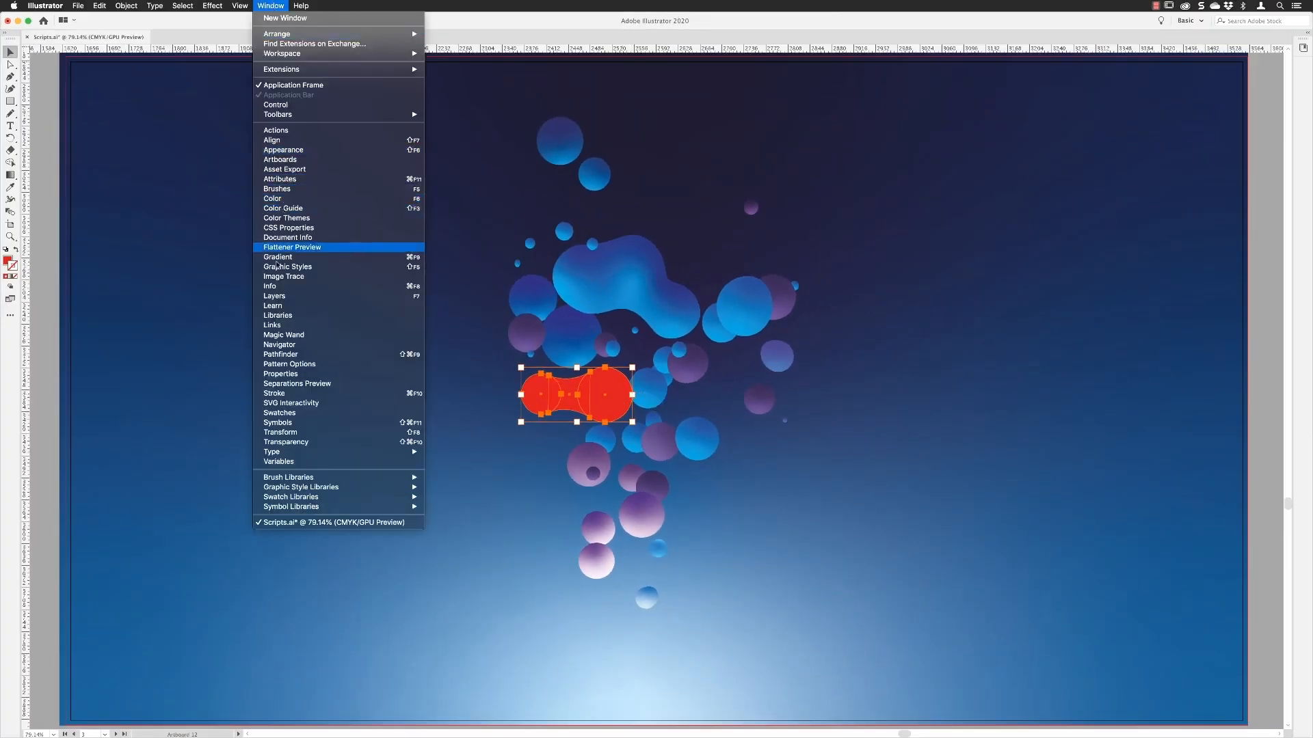
click(281, 356)
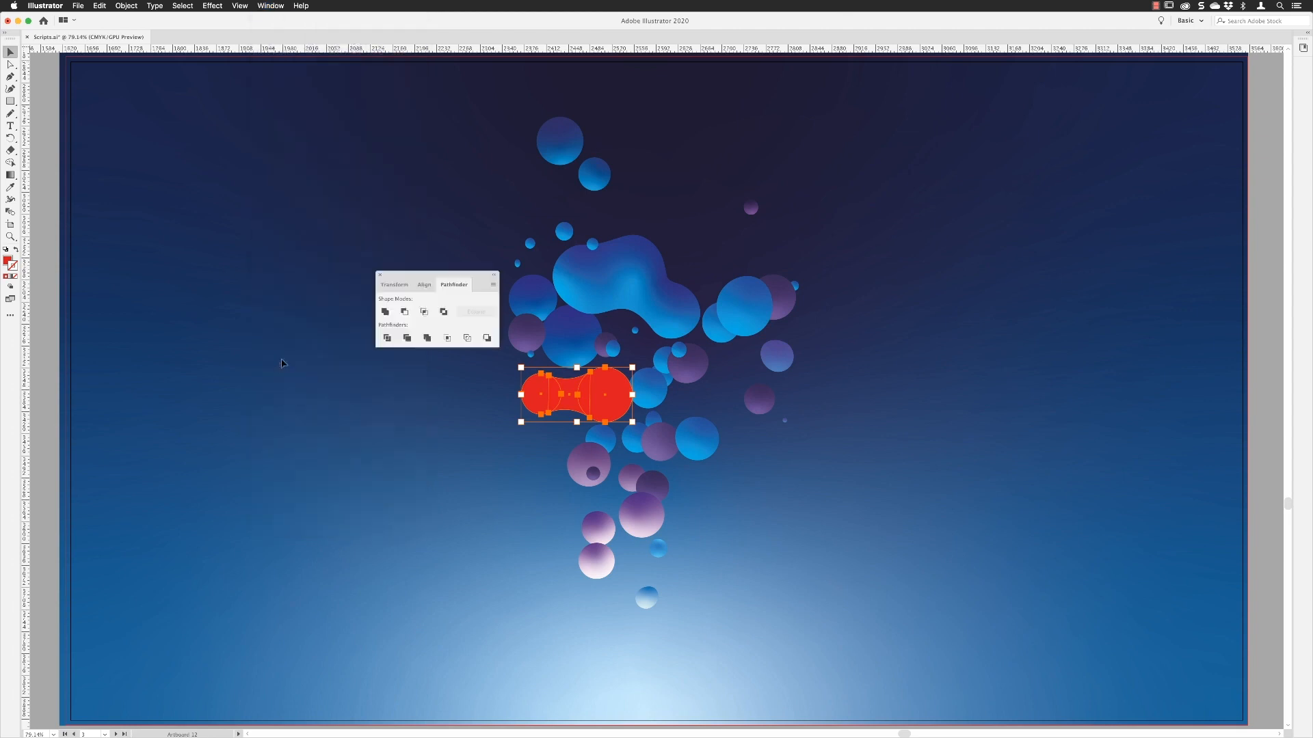
click(385, 312)
click(882, 466)
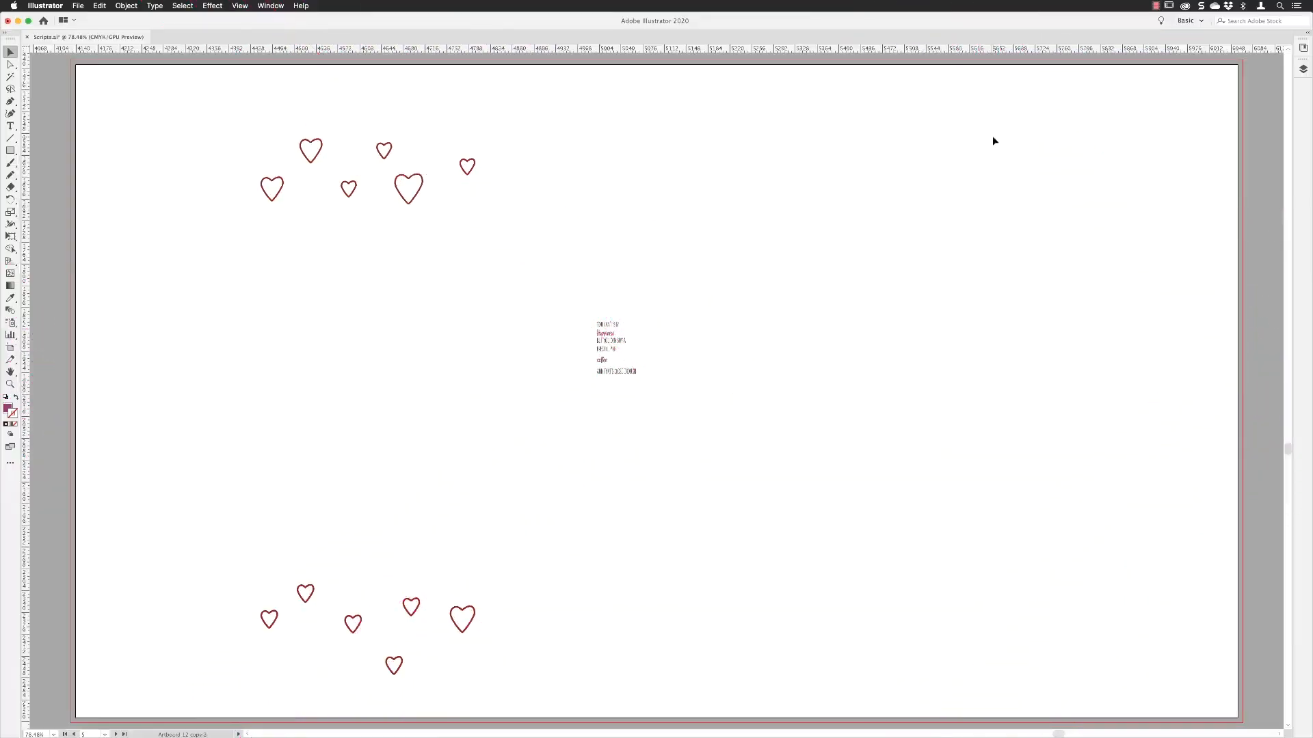
Step: Examine the small coffee quote up close, selecting its text lines one at a time
key(z)
drag(552, 292, 677, 409)
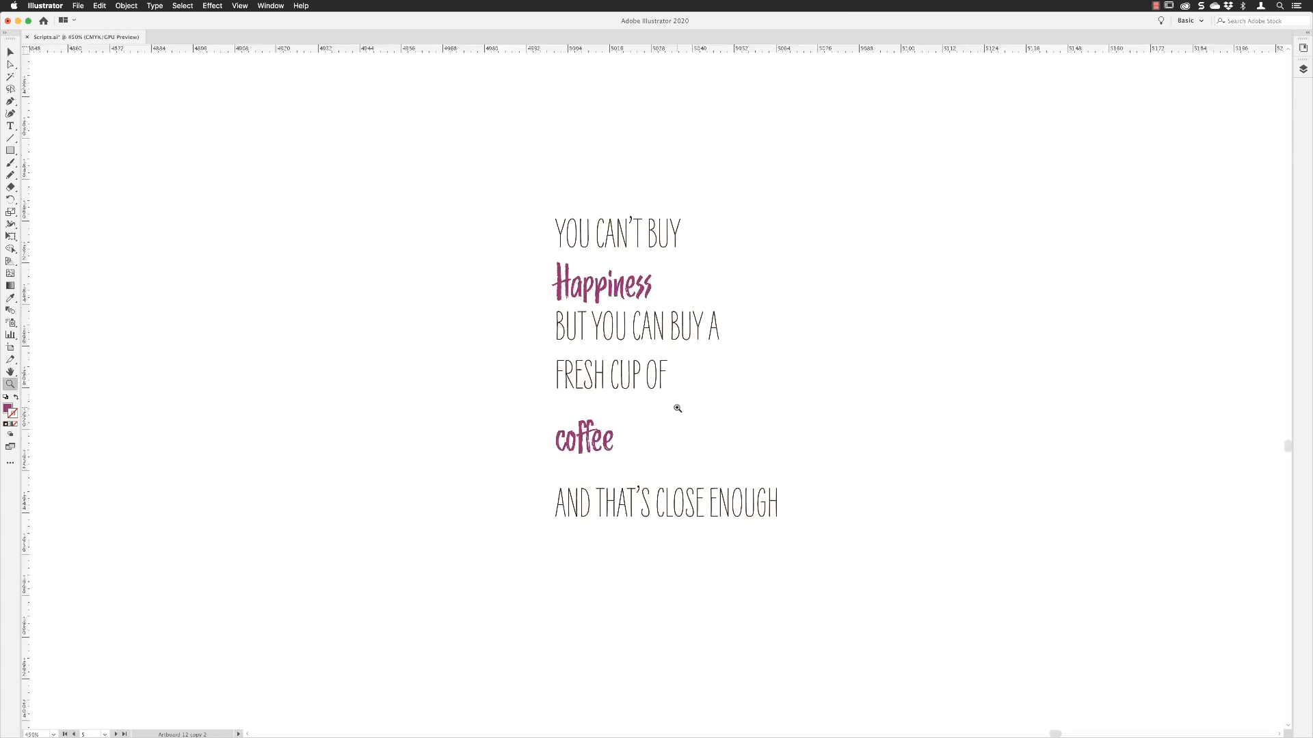
click(9, 52)
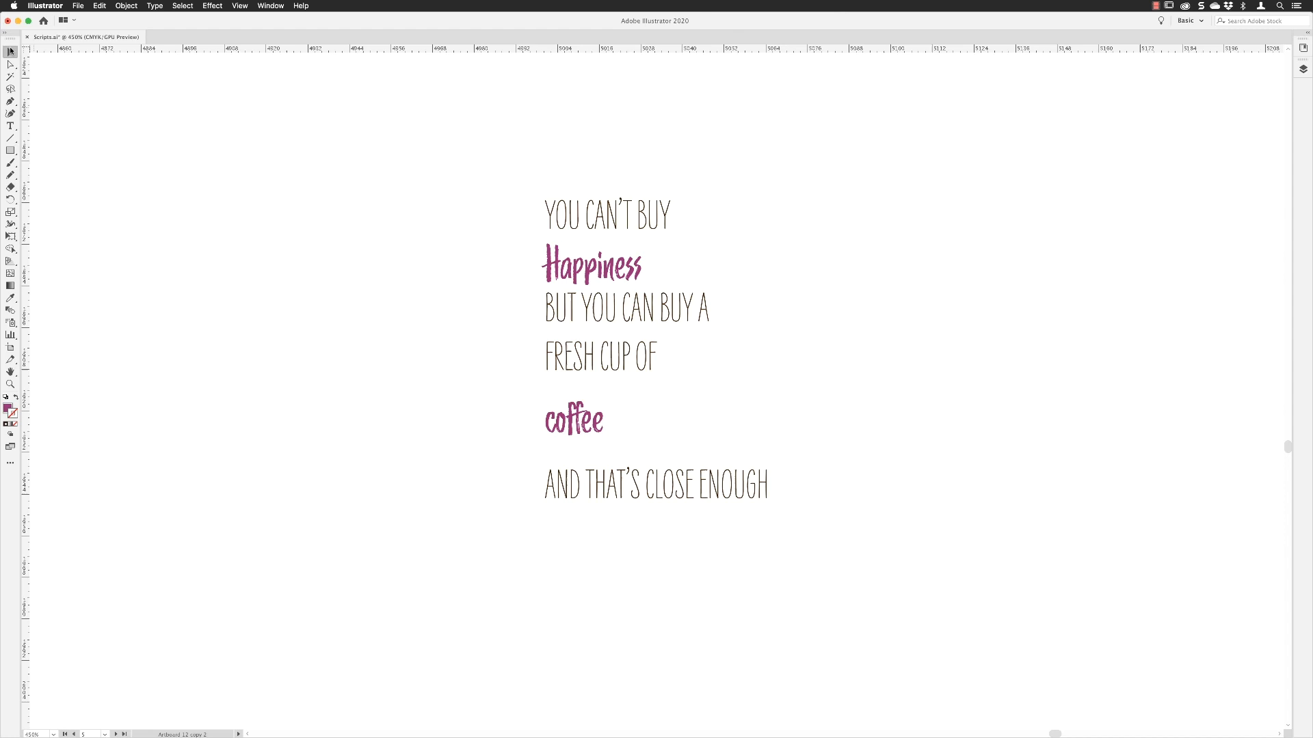
click(610, 268)
click(616, 318)
click(609, 357)
click(596, 419)
click(592, 485)
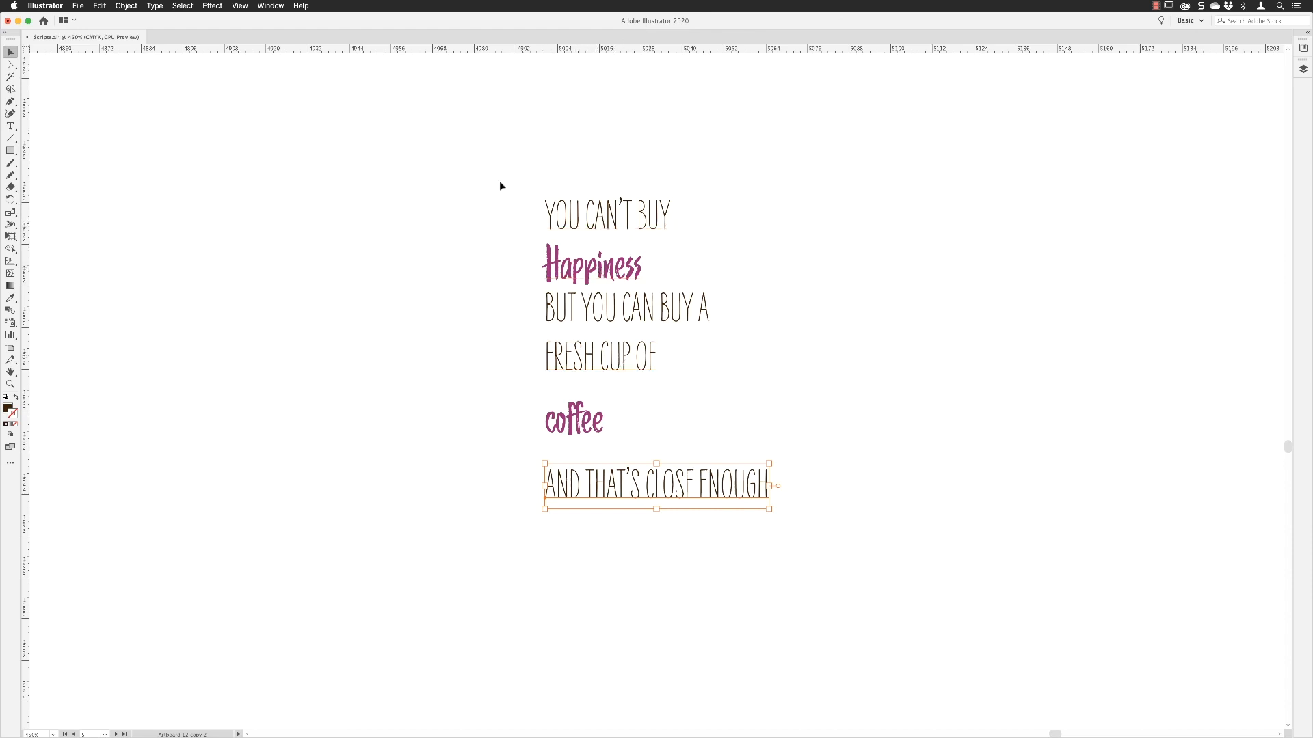
Step: Select all lines of the coffee quote, run the textBlock script with 300 pt width and 3 mm spacing, and clear the selection
drag(851, 607, 852, 608)
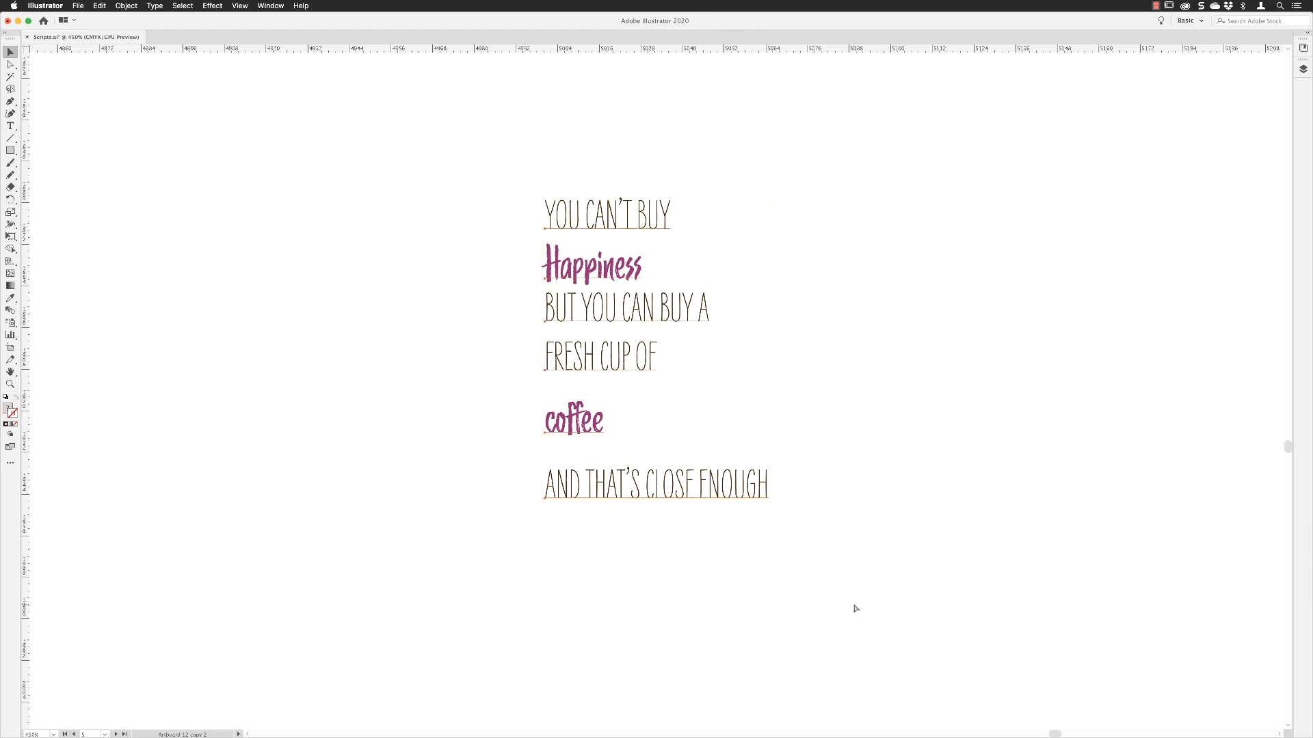
key(super+0)
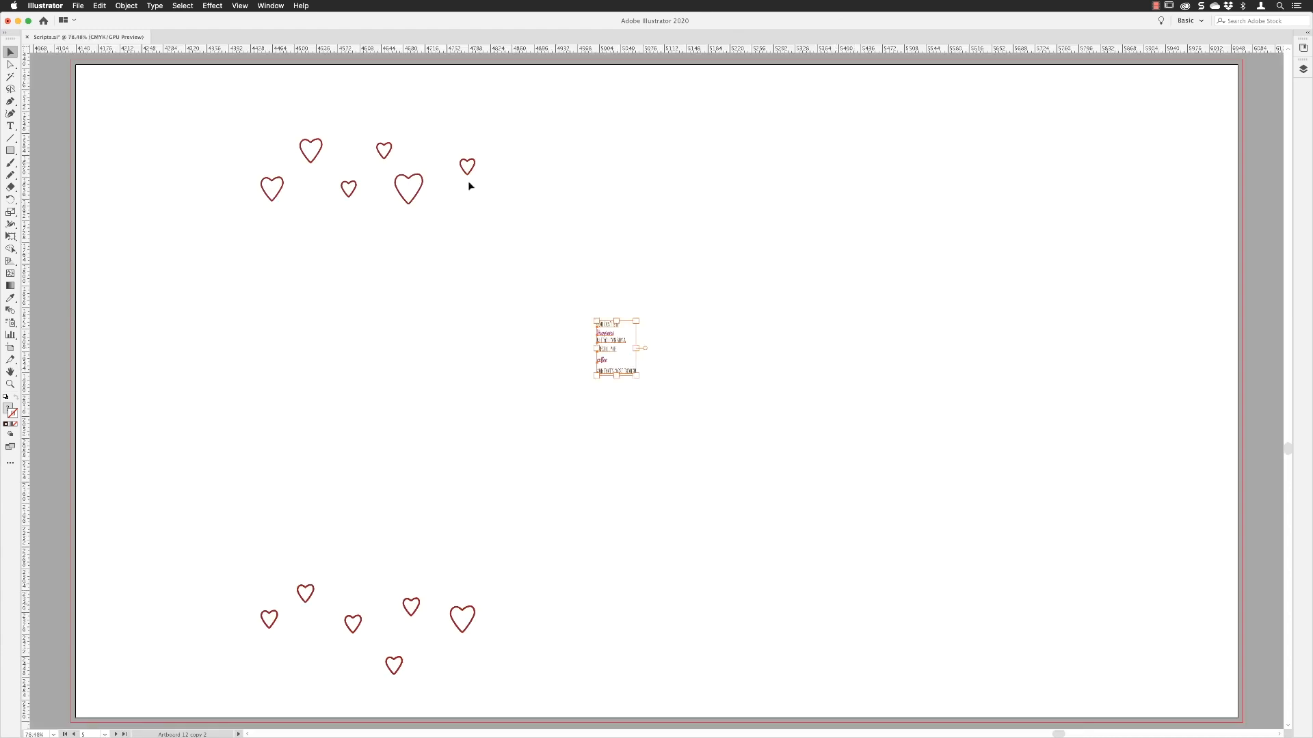
click(78, 5)
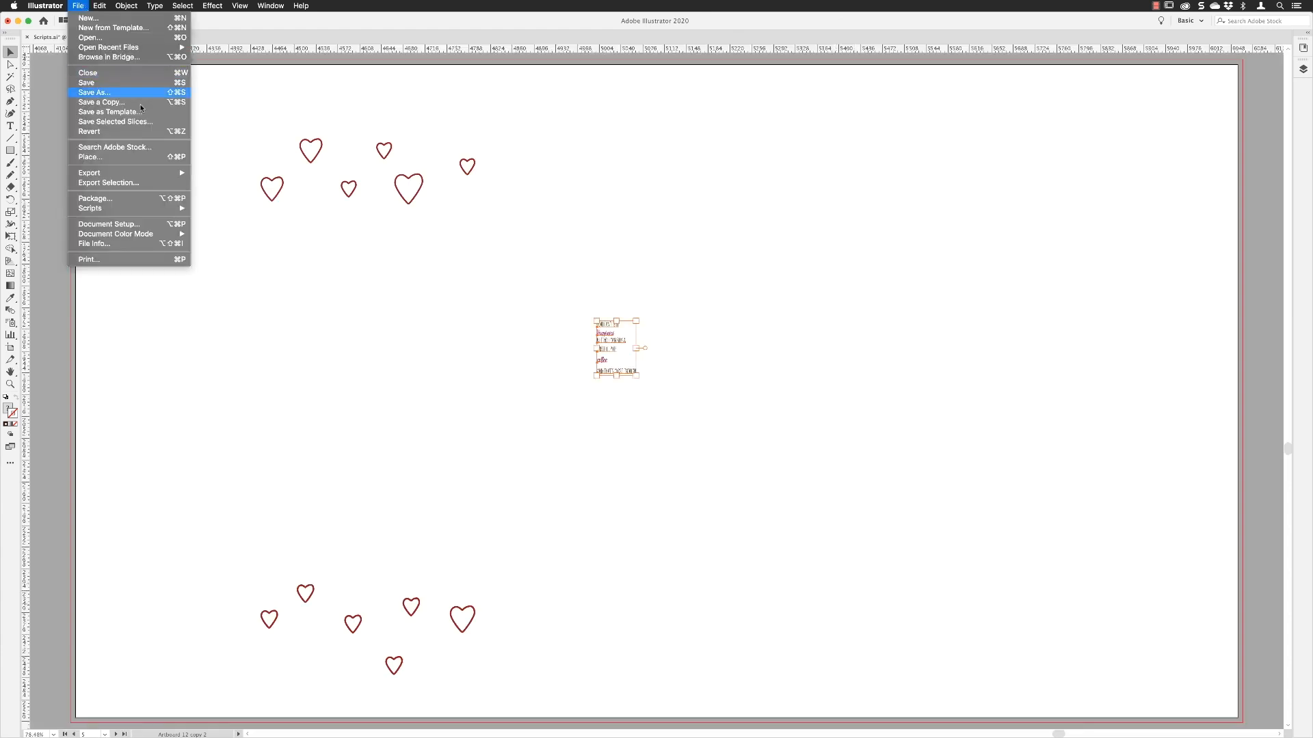
mouse_move(152, 207)
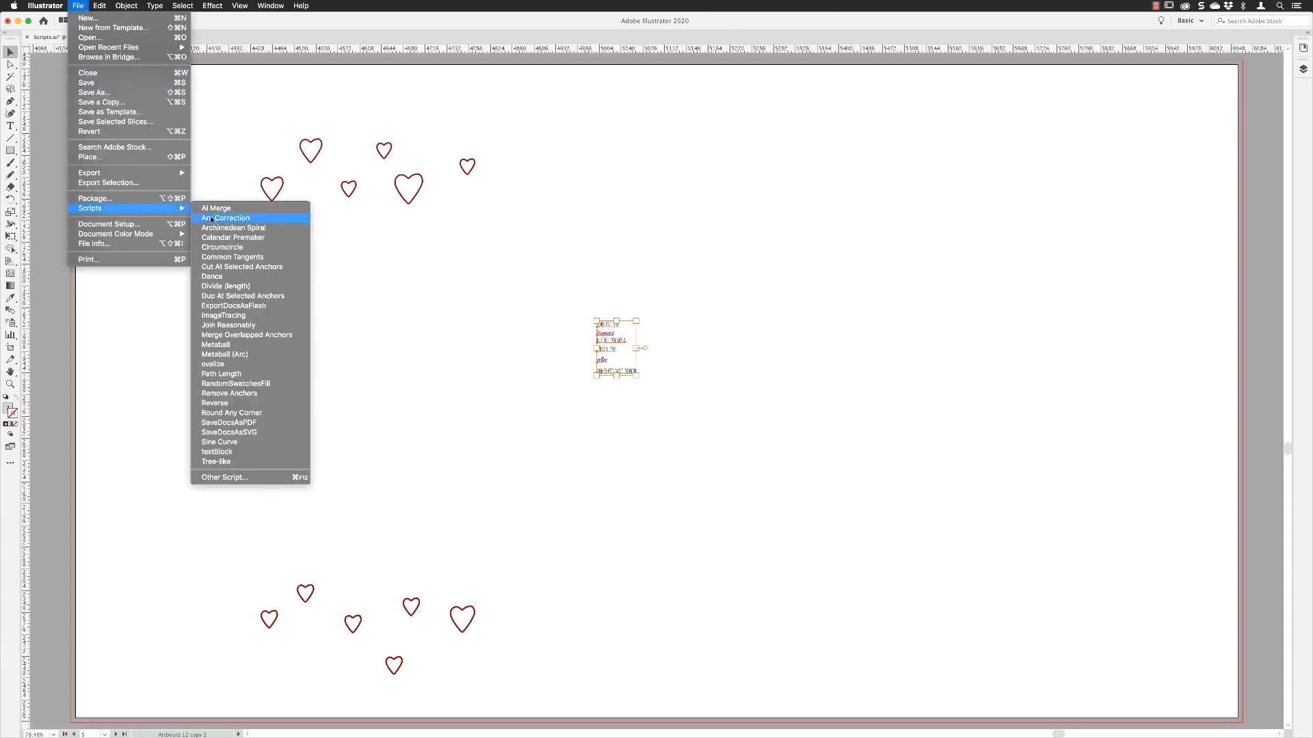
click(252, 452)
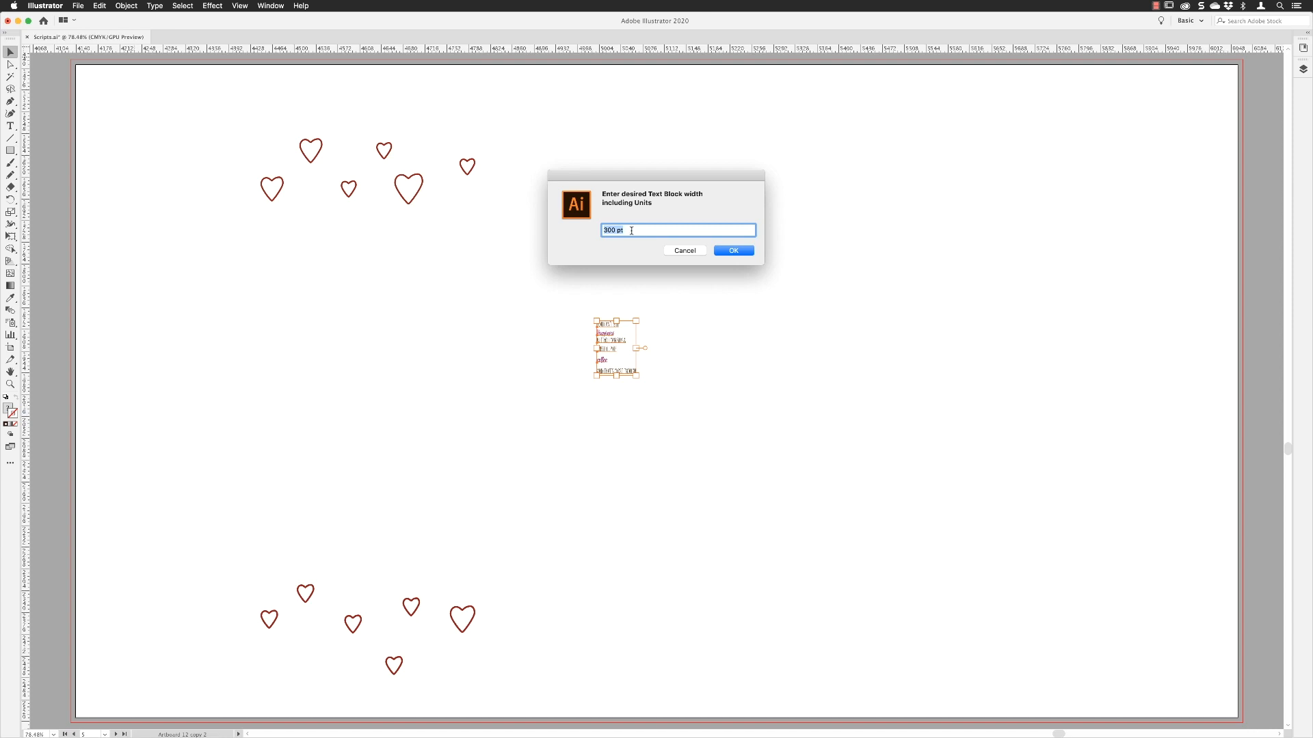
key(Return)
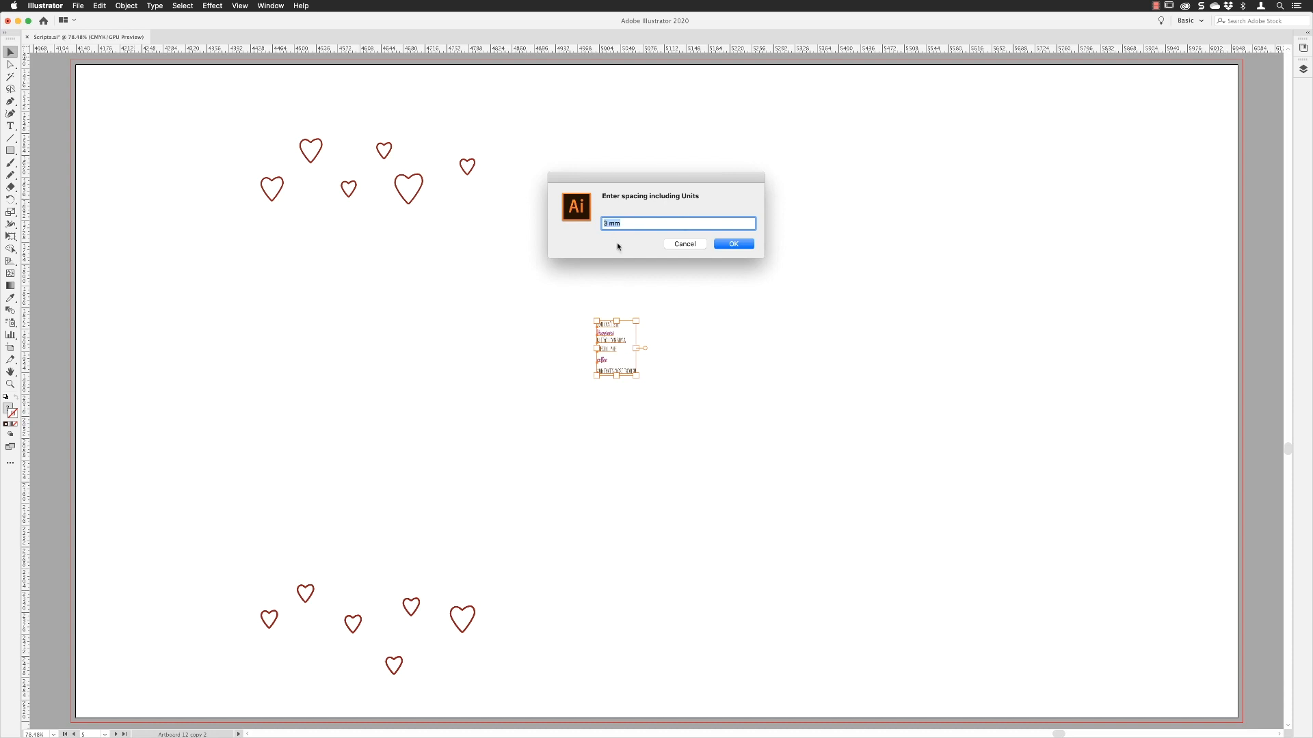
click(731, 244)
click(958, 284)
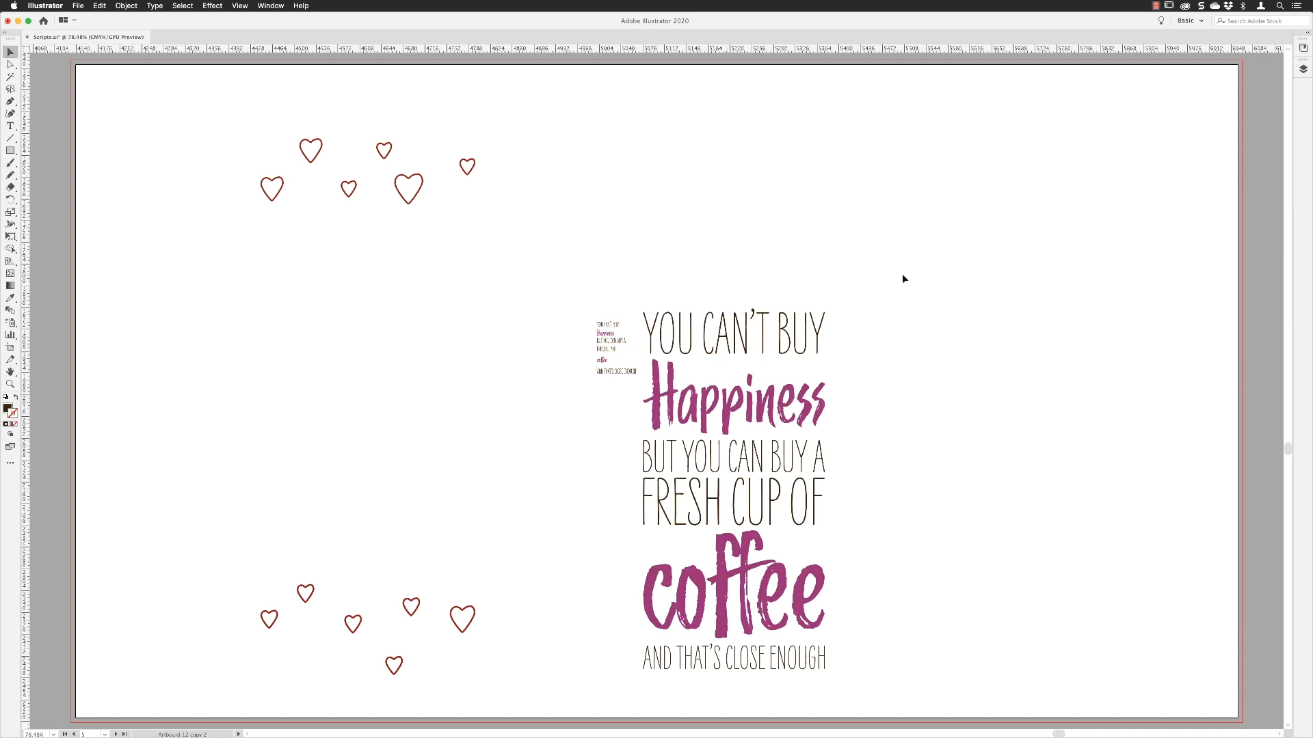
Step: Move the enlarged quote block between the upper and lower groups of hearts and deselect it
click(670, 658)
drag(735, 334, 368, 239)
click(558, 164)
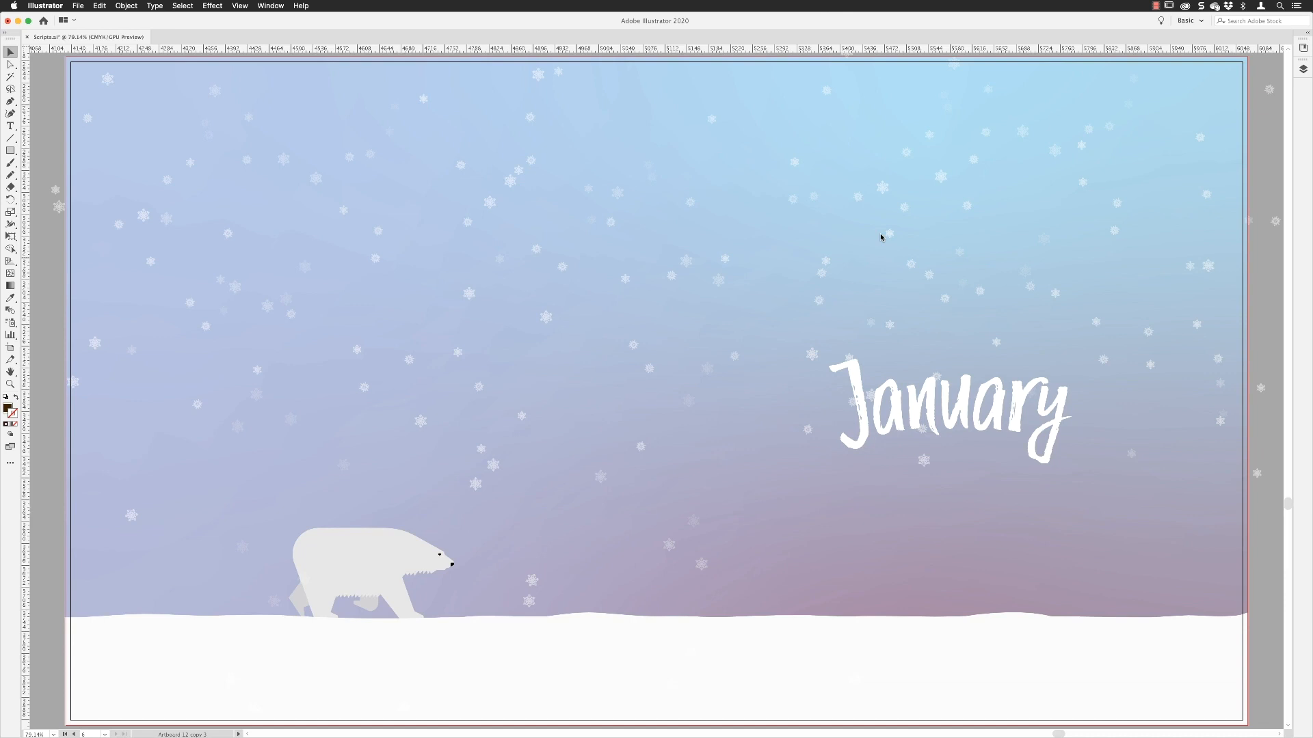
Step: Run the Calendar Premaker script and set the year to 2020
click(79, 6)
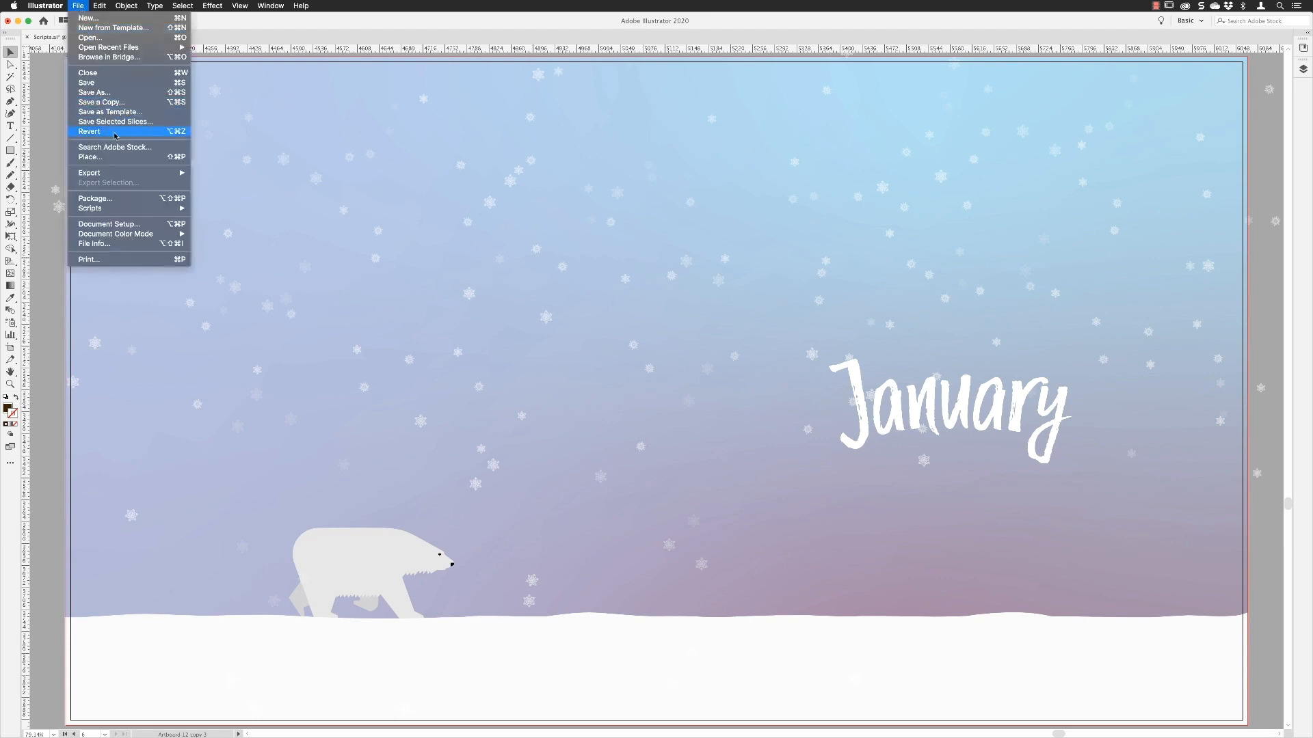
mouse_move(121, 208)
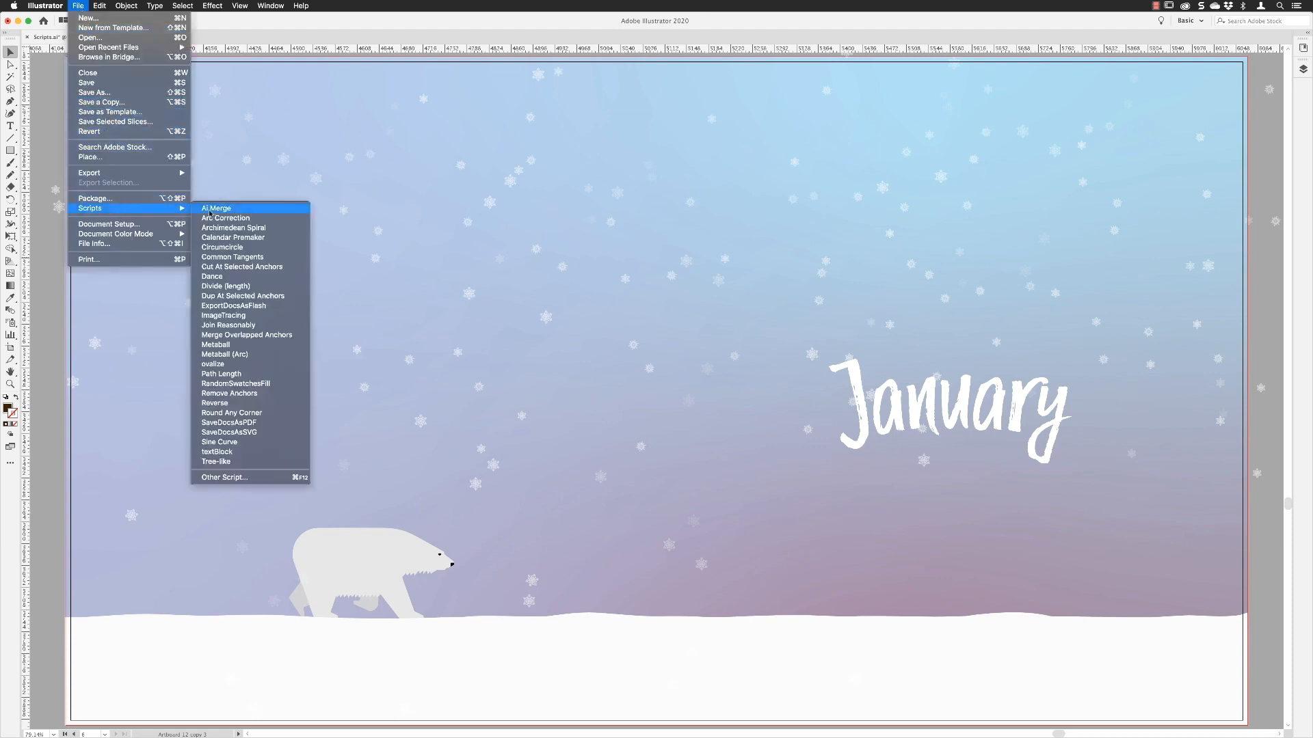
click(273, 241)
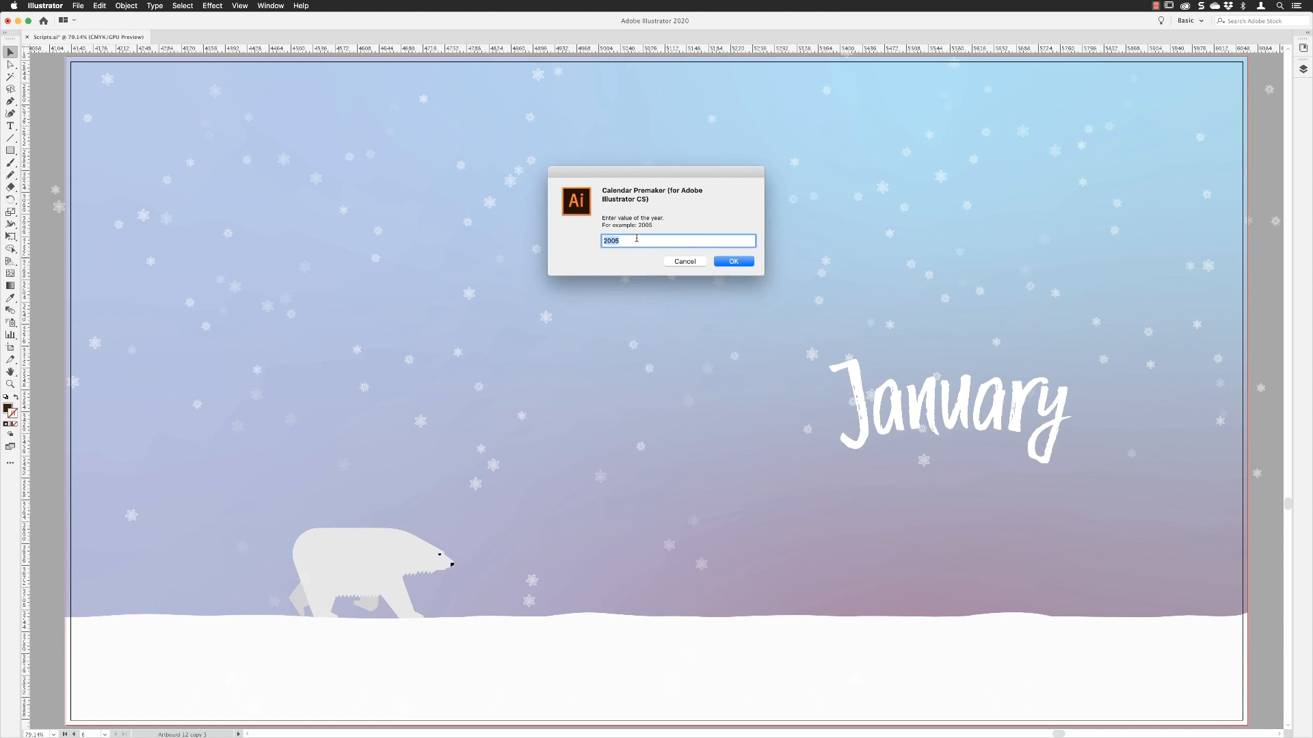
text(2020)
click(737, 264)
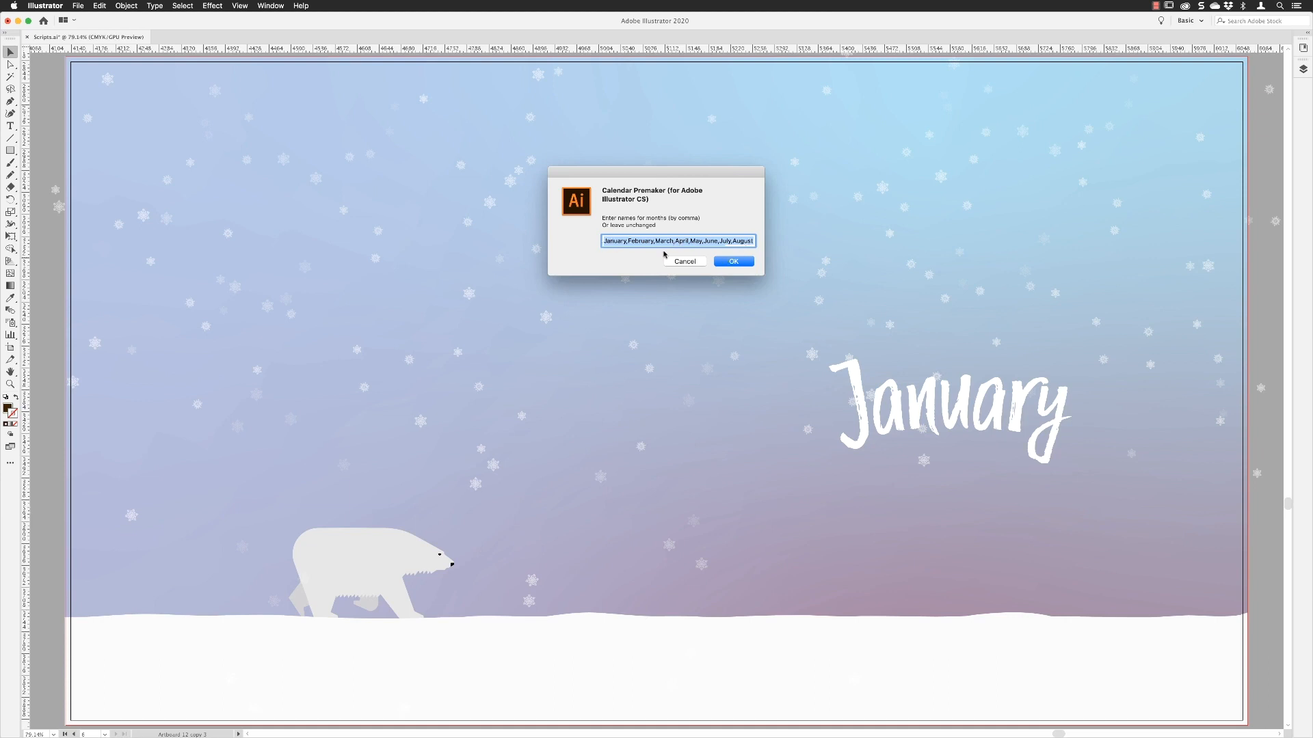
Step: Accept the default month names, weekday names and holidays 1/1,8/3,1/5,25/12 to generate the calendar, and dismiss the closing notice
click(728, 262)
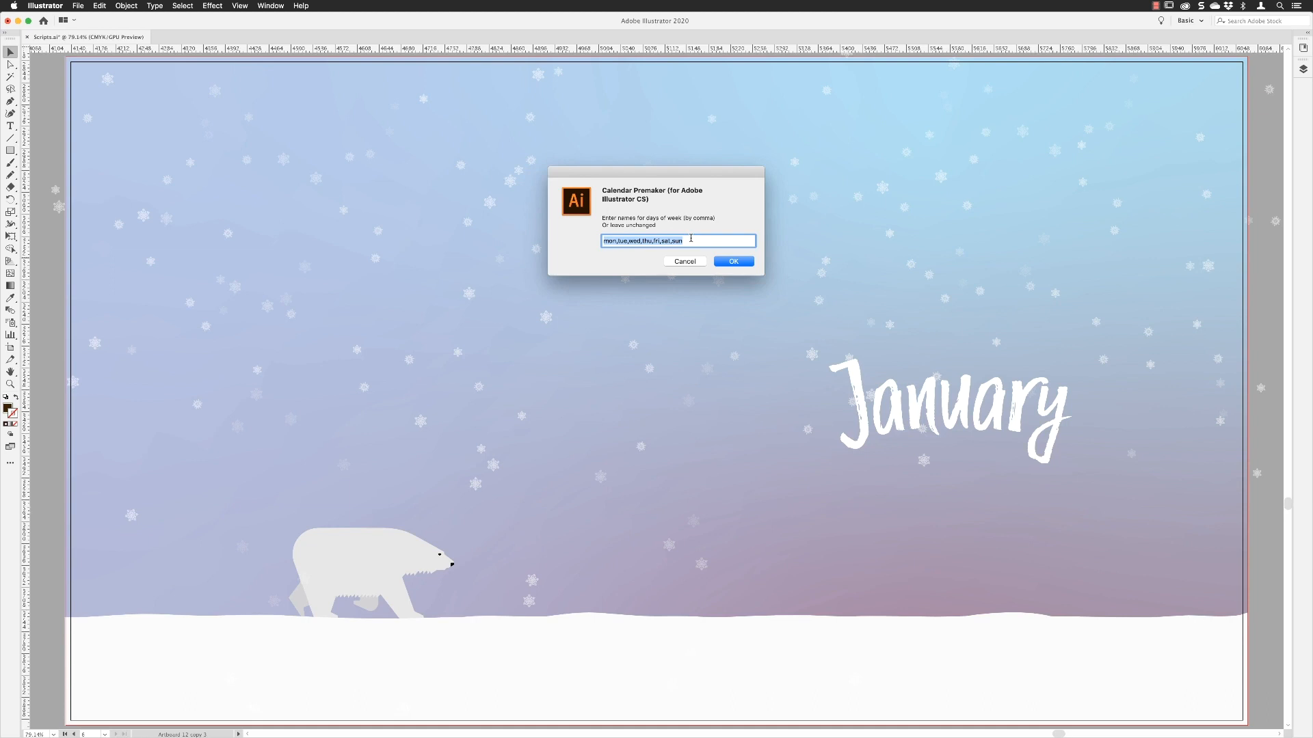
click(735, 262)
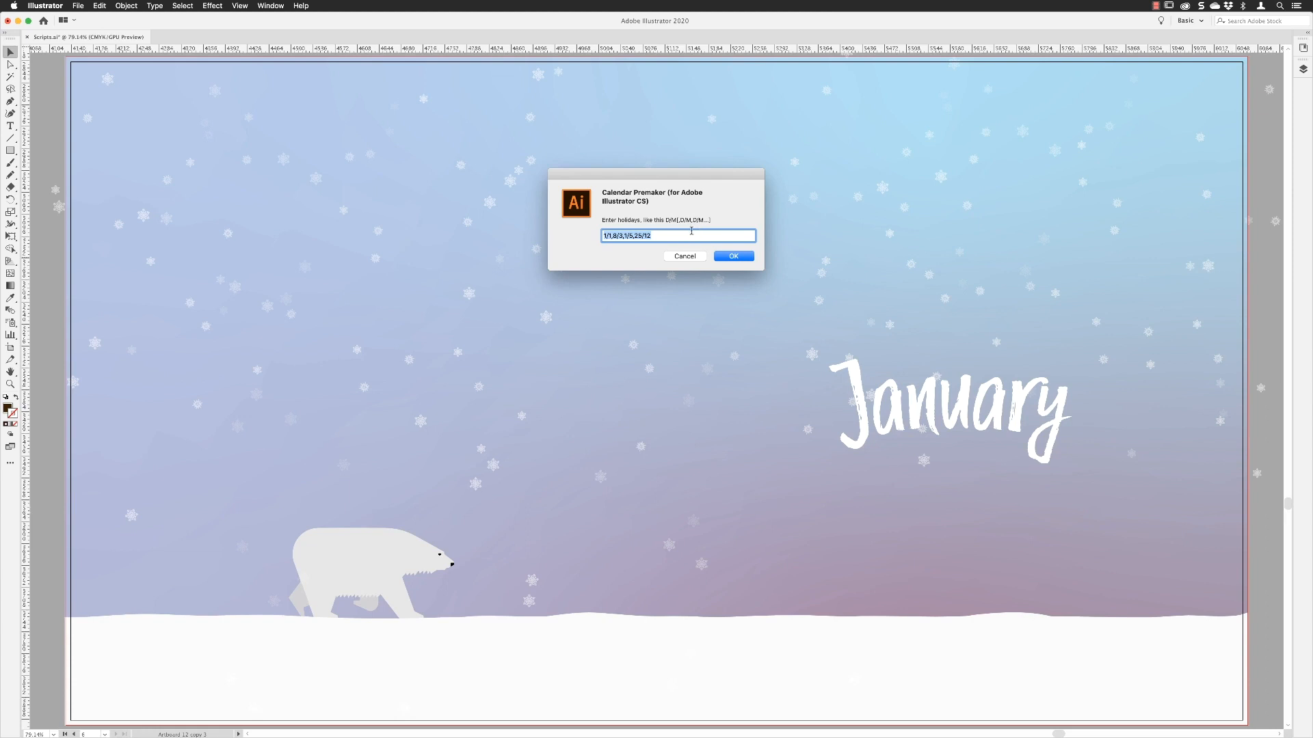
click(734, 257)
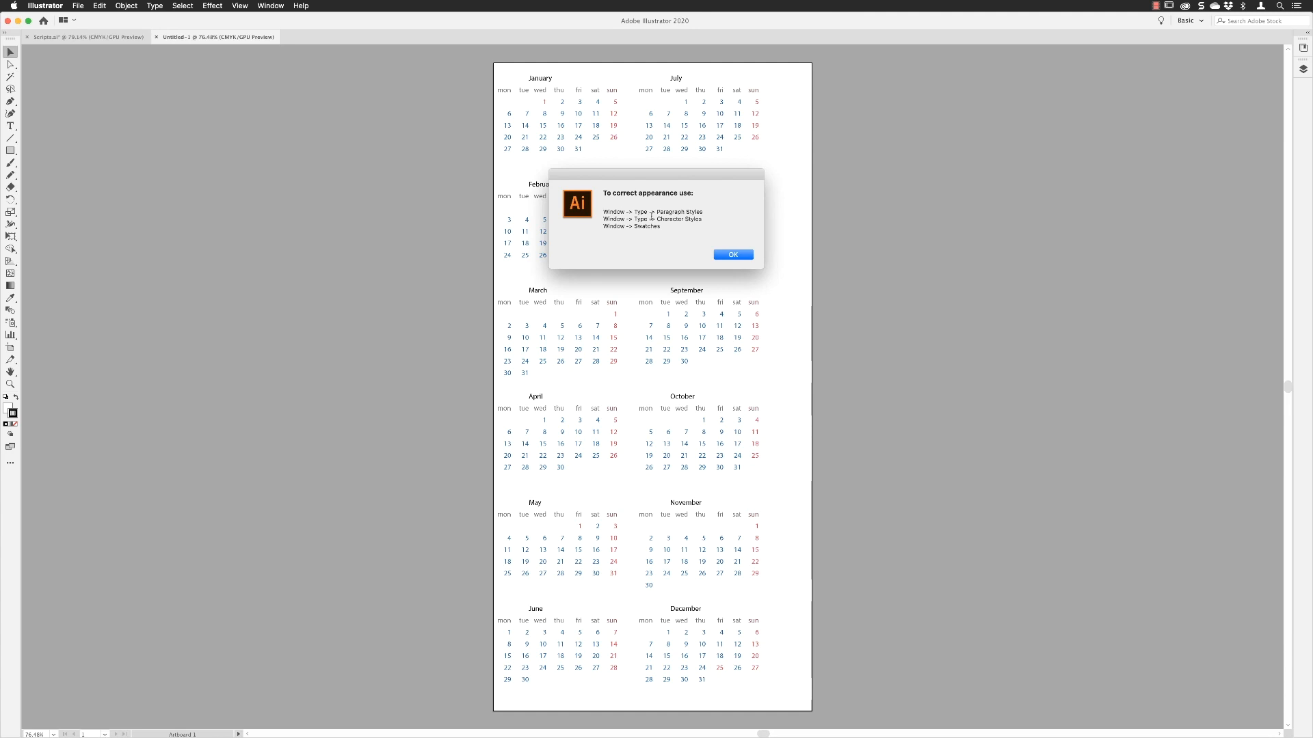
click(734, 254)
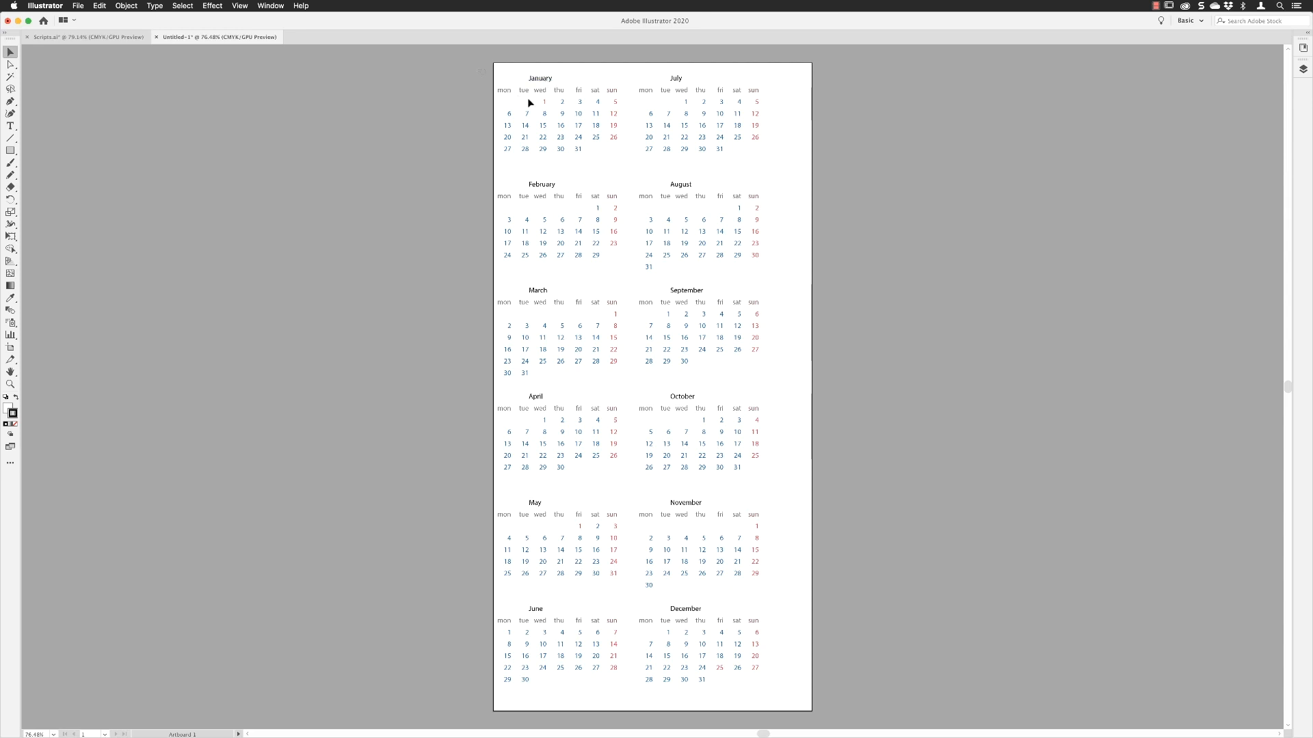
Step: Copy the January month from the generated calendar into Scripts.ai and place it below the large January title
drag(615, 157, 622, 158)
click(97, 36)
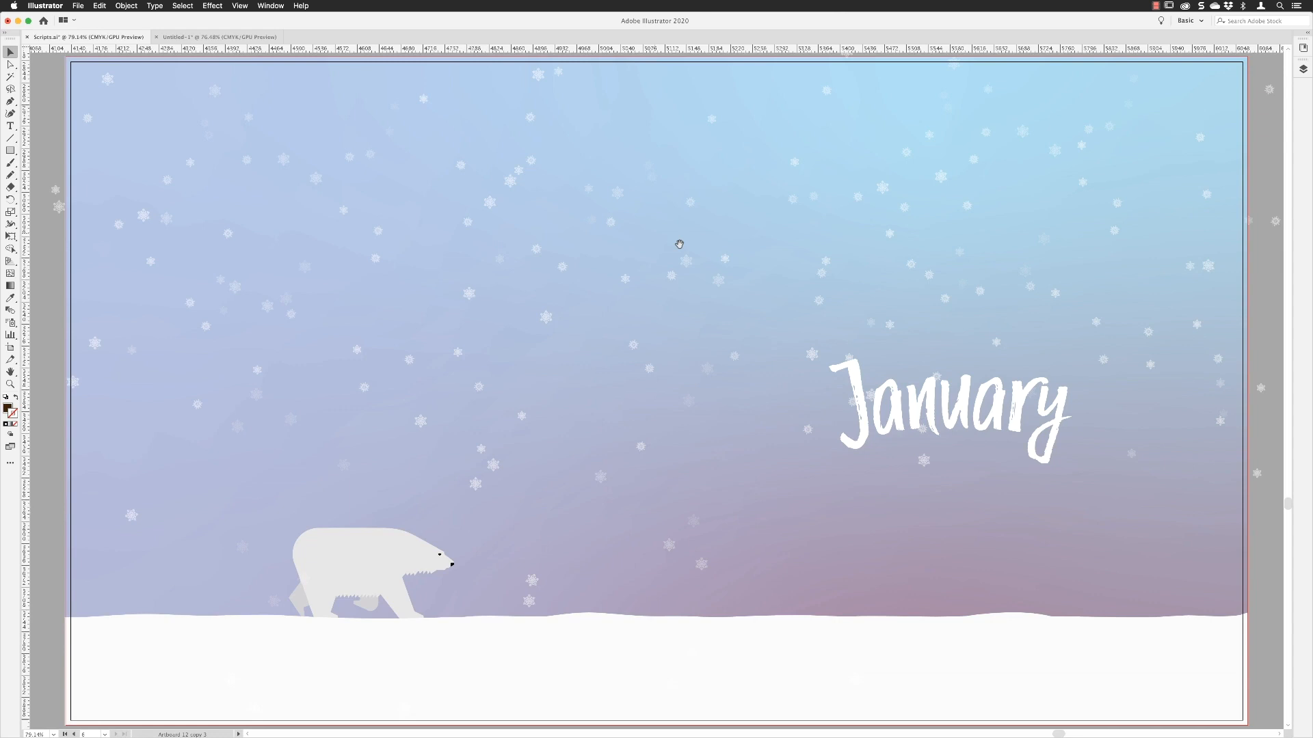
drag(435, 185, 426, 183)
key(super+v)
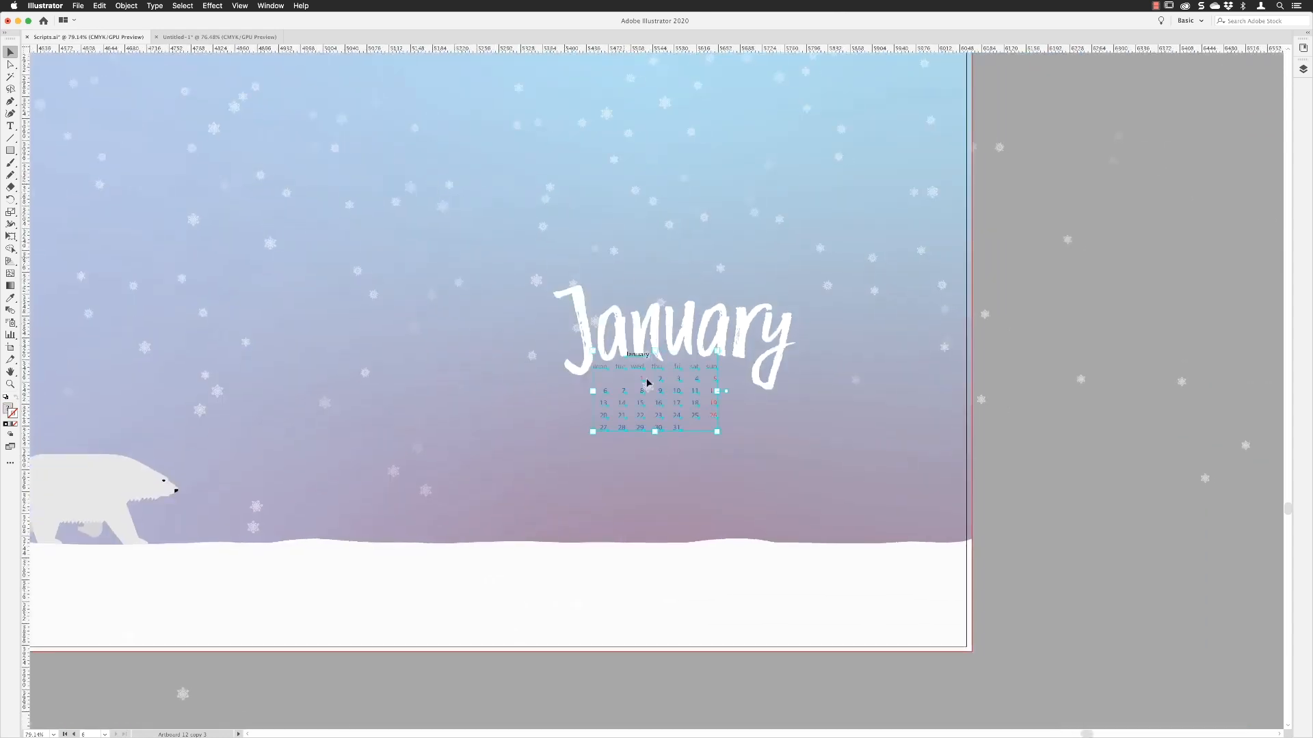
drag(664, 402, 674, 463)
click(1100, 463)
Step: Show the paragraph styles for the calendar's dates, weekdays and months, and close them again
click(265, 8)
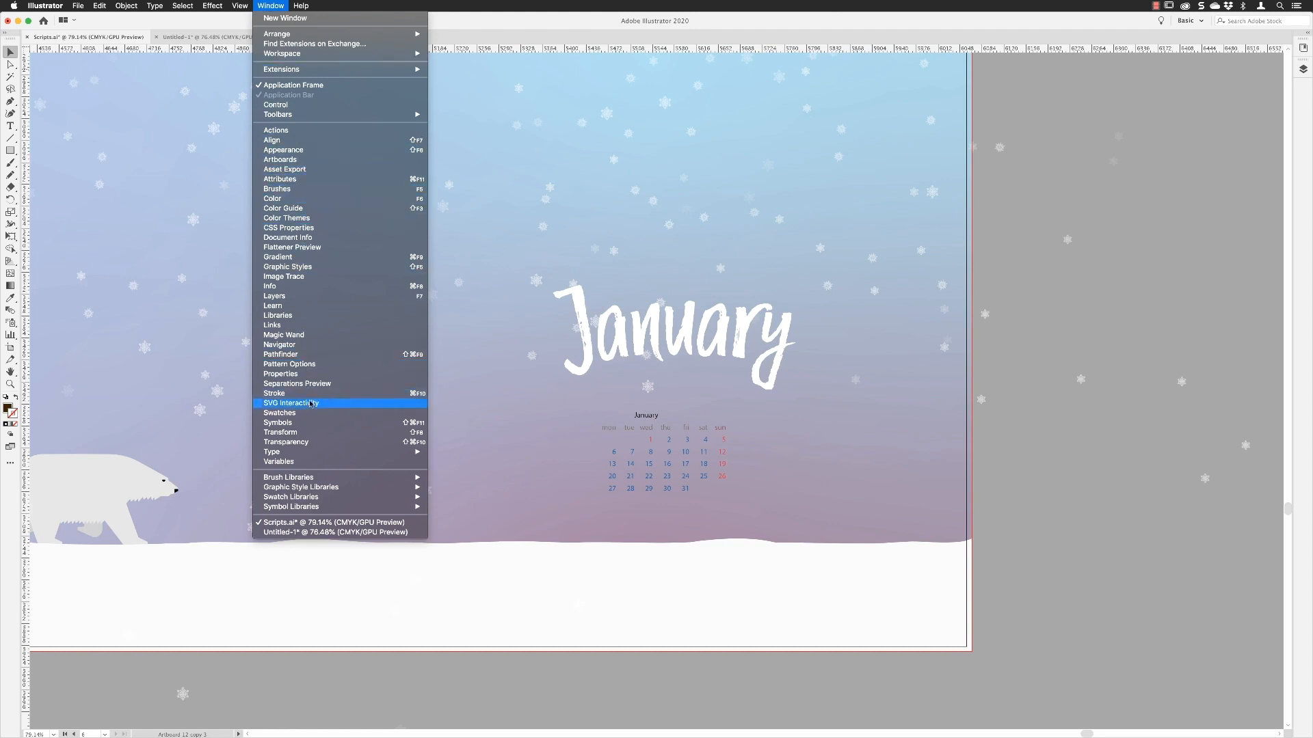
mouse_move(318, 454)
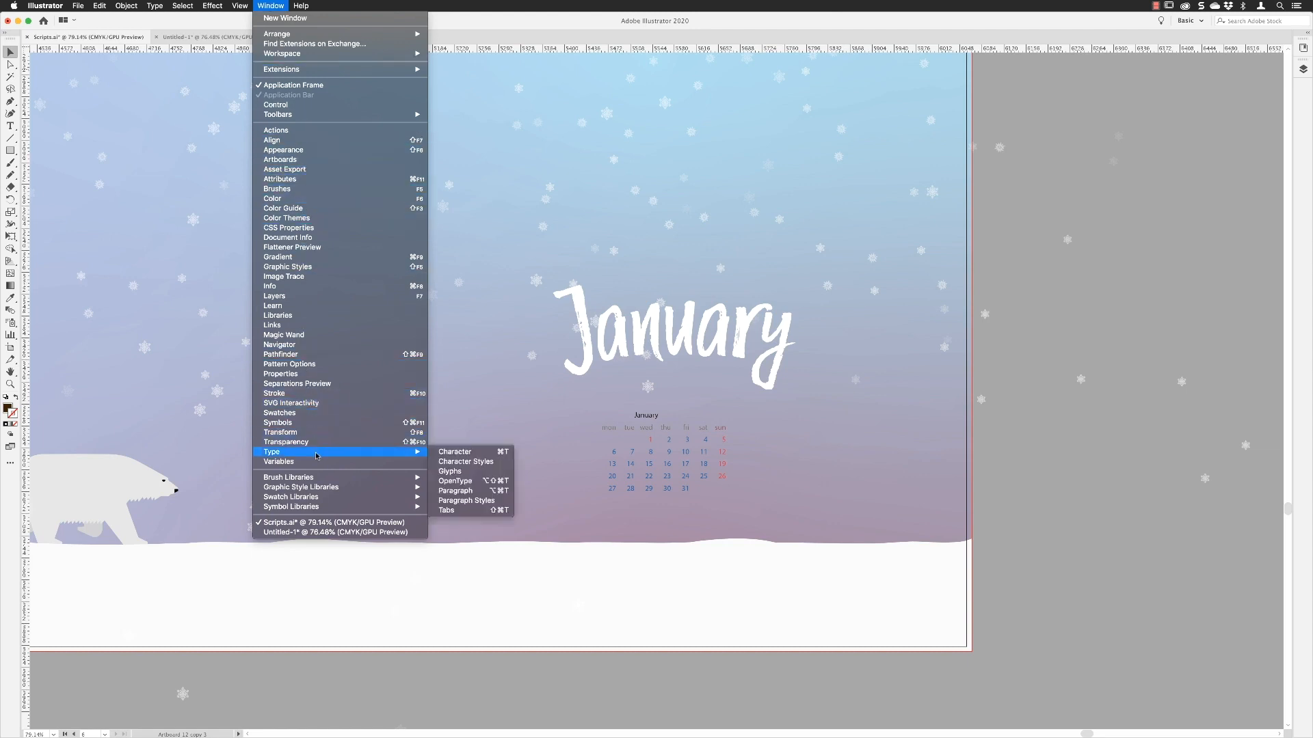
click(477, 500)
drag(425, 241, 423, 338)
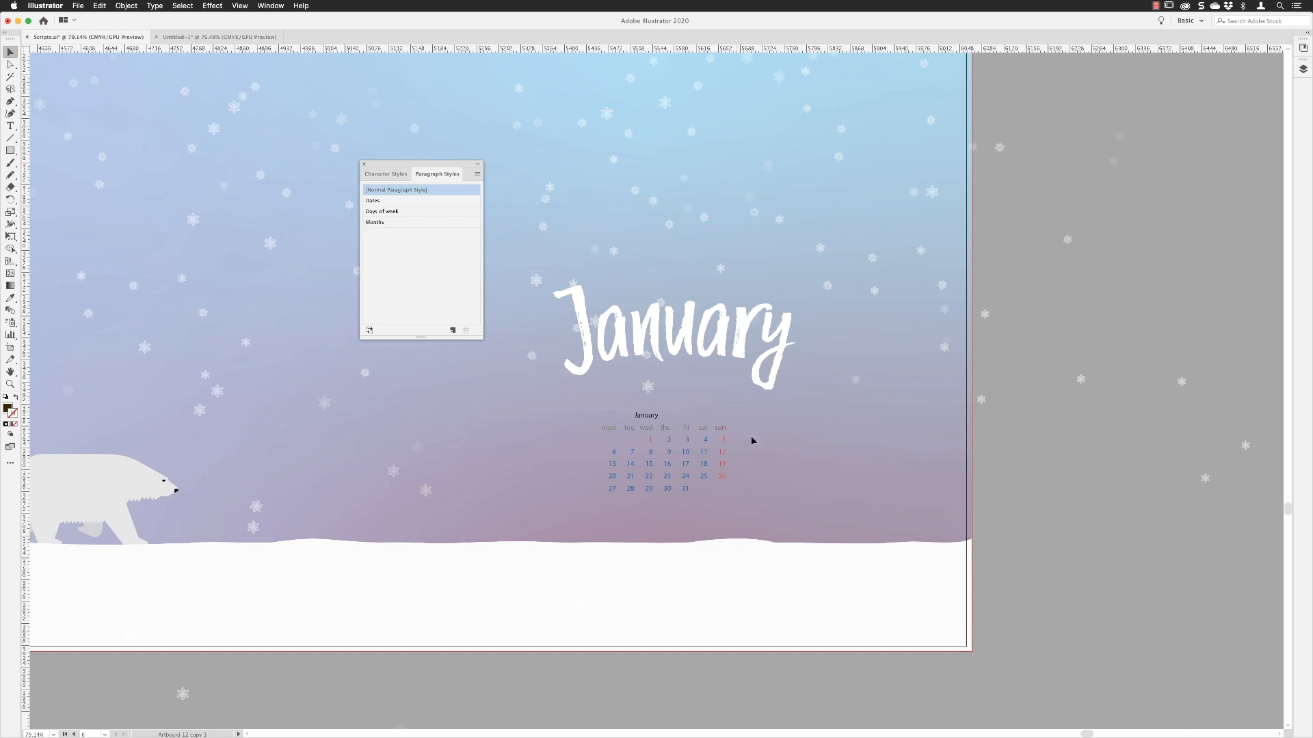
click(363, 164)
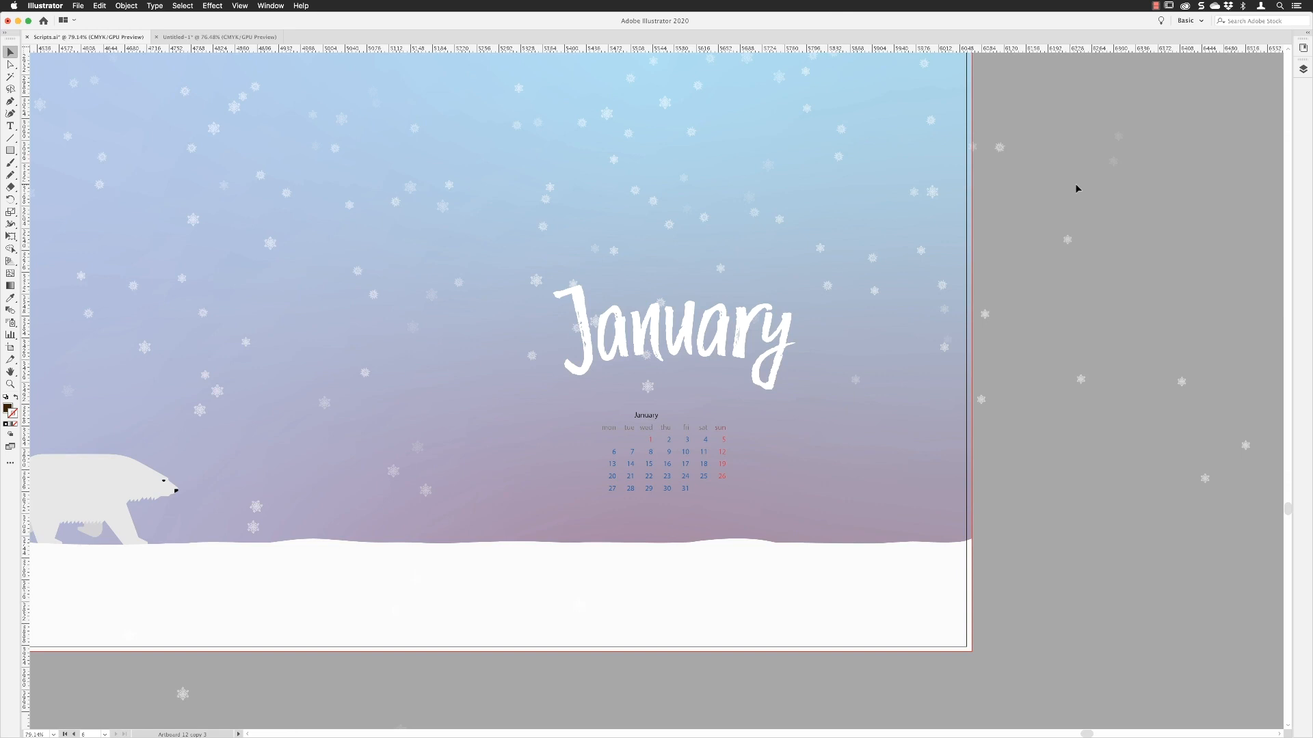